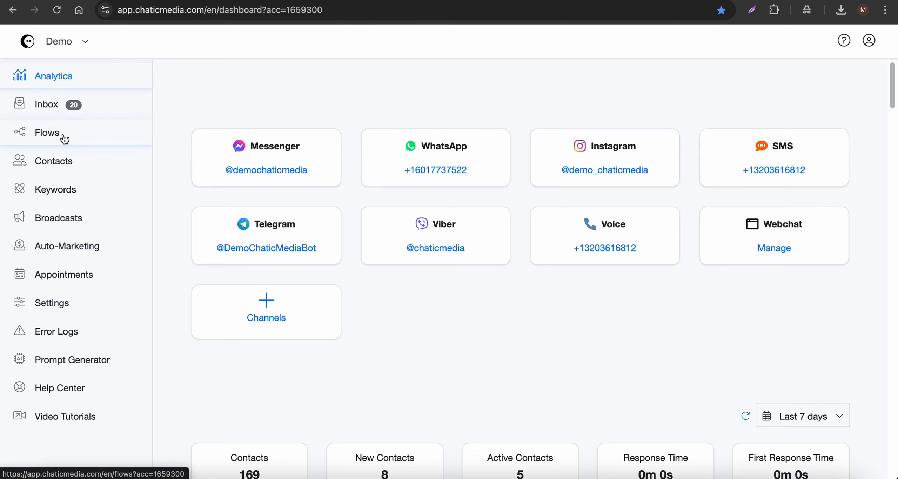
Create a new flow named 'Quick Chatbot Demo' from the Flows list and open its editor.
{"action": "left_click", "coordinate": [64, 139]}
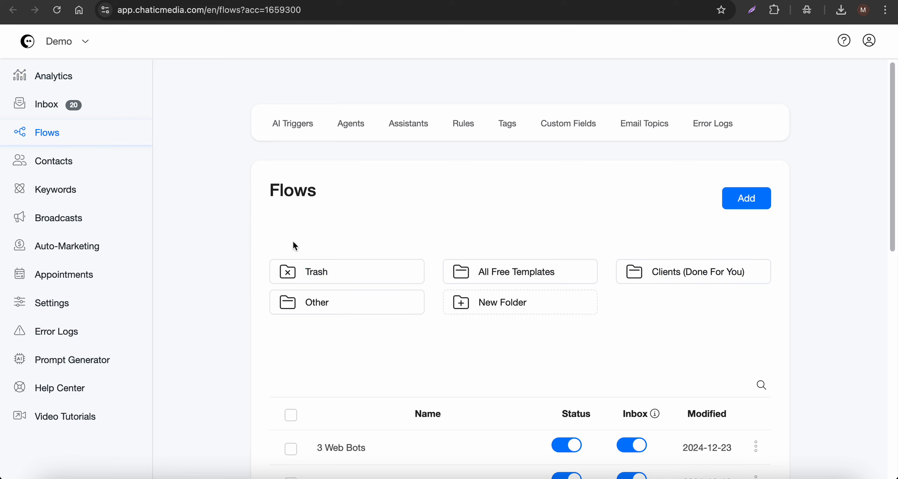
{"action": "left_click", "coordinate": [741, 199]}
{"action": "left_click", "coordinate": [351, 111]}
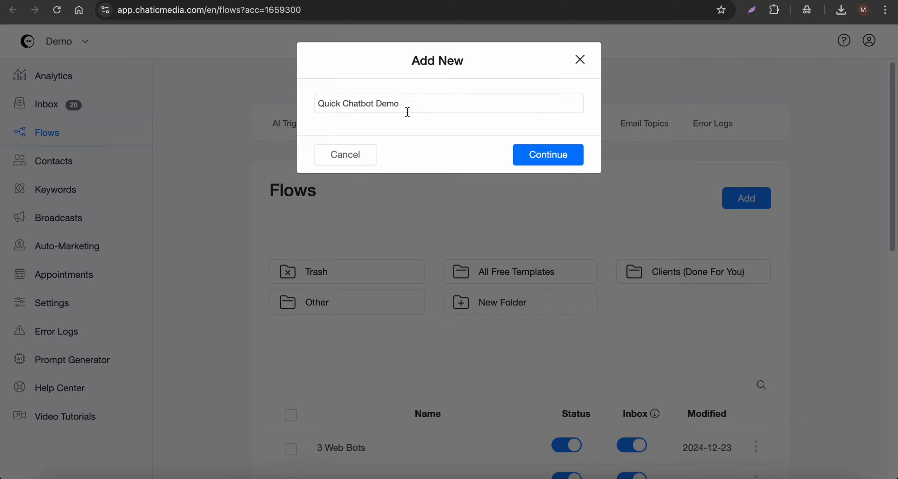
{"action": "left_click_drag", "start_coordinate": [410, 104], "coordinate": [283, 97]}
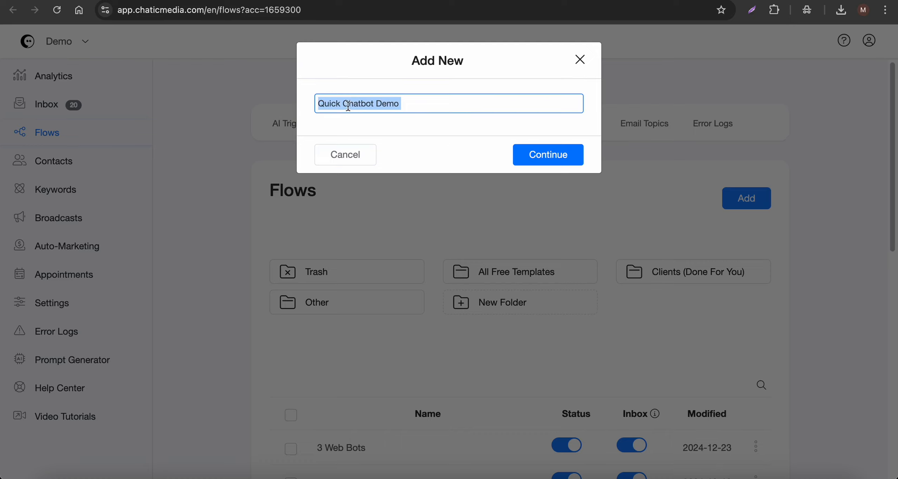
{"action": "left_click", "coordinate": [546, 162]}
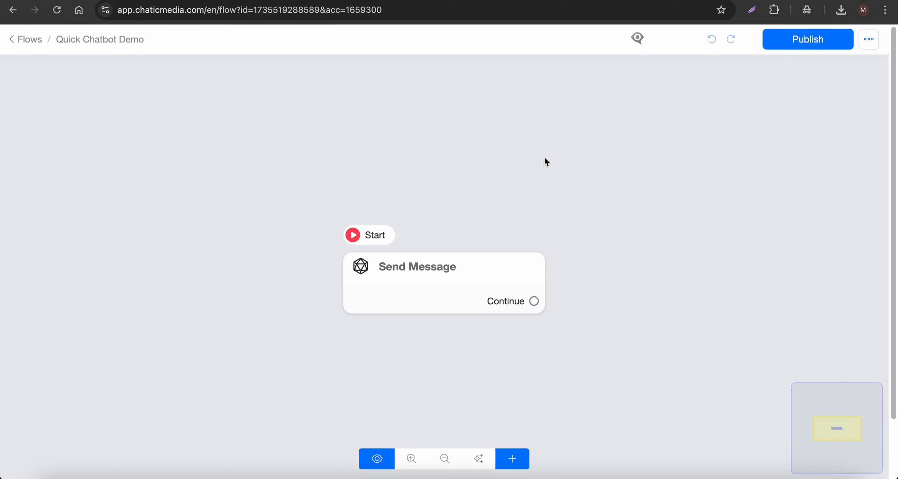
Move the Send Message node up and left, and check the chatbot's Quick Preview.
{"action": "left_click_drag", "start_coordinate": [391, 273], "coordinate": [361, 231]}
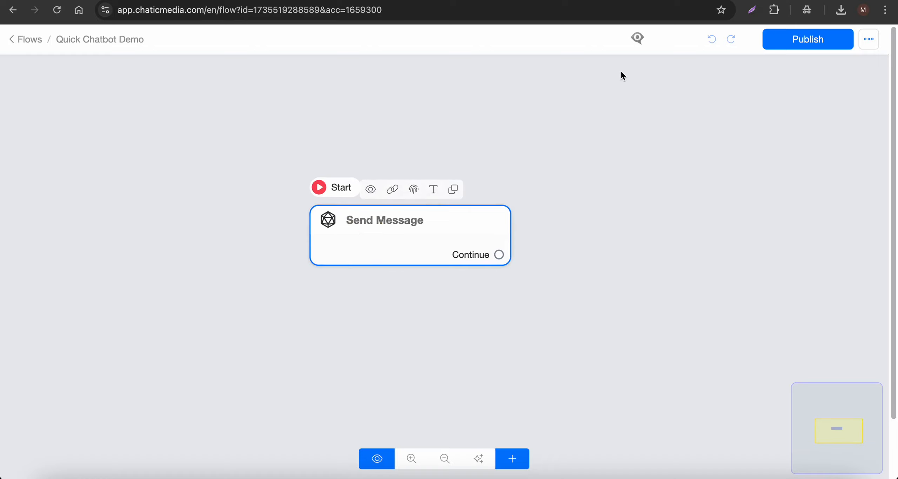
{"action": "left_click", "coordinate": [637, 38]}
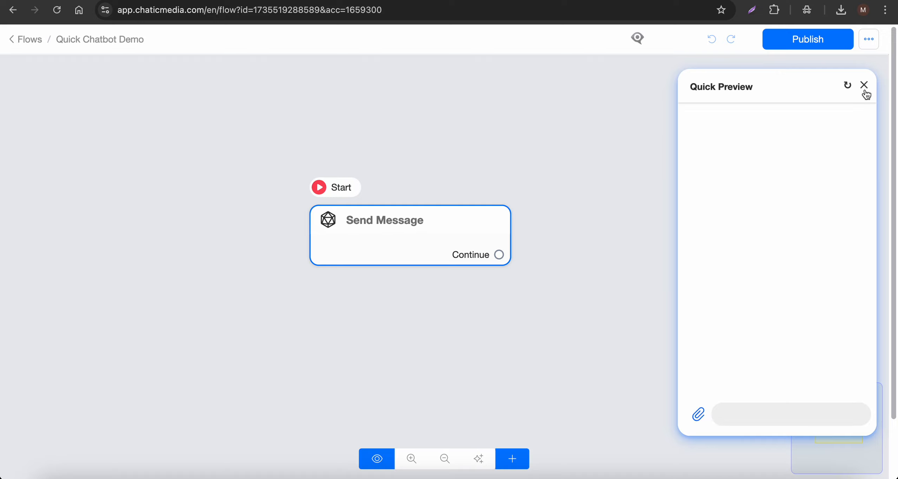
{"action": "left_click", "coordinate": [864, 85]}
Open the Send Message step's settings and browse its content types and Actions.
{"action": "mouse_move", "coordinate": [333, 237]}
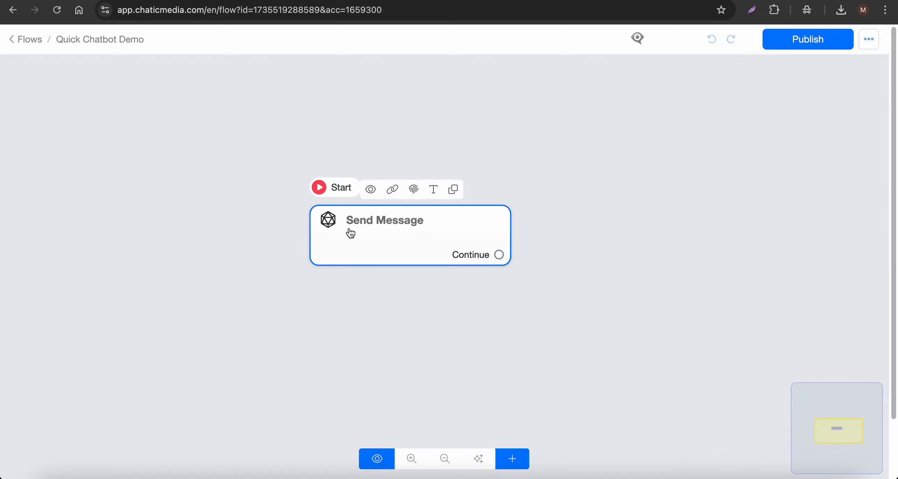
{"action": "left_click", "coordinate": [369, 232]}
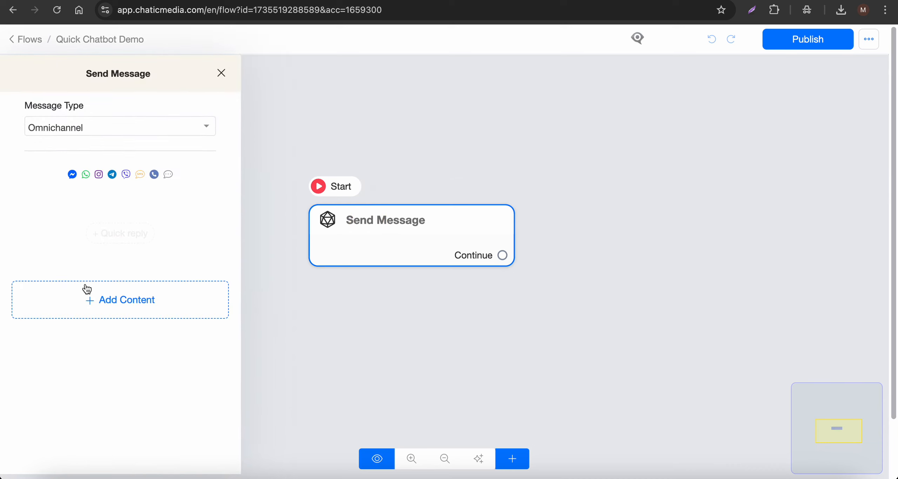
{"action": "left_click", "coordinate": [86, 303]}
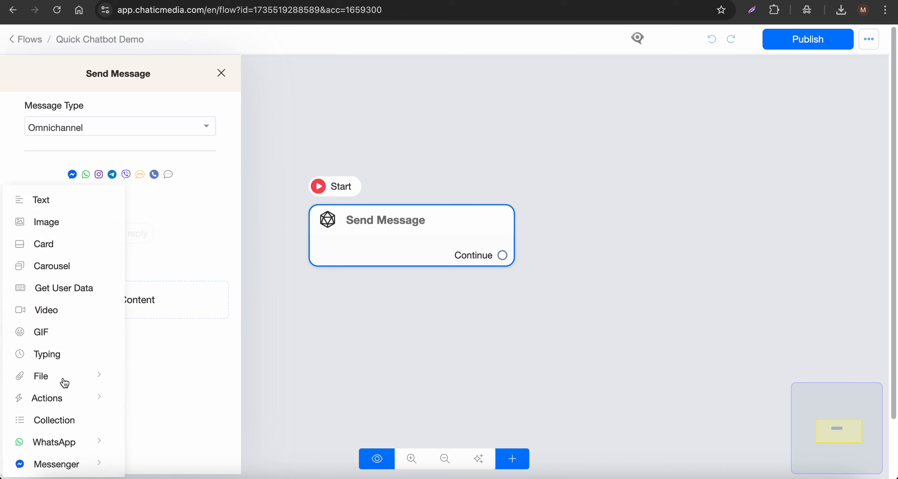
{"action": "left_click", "coordinate": [64, 398]}
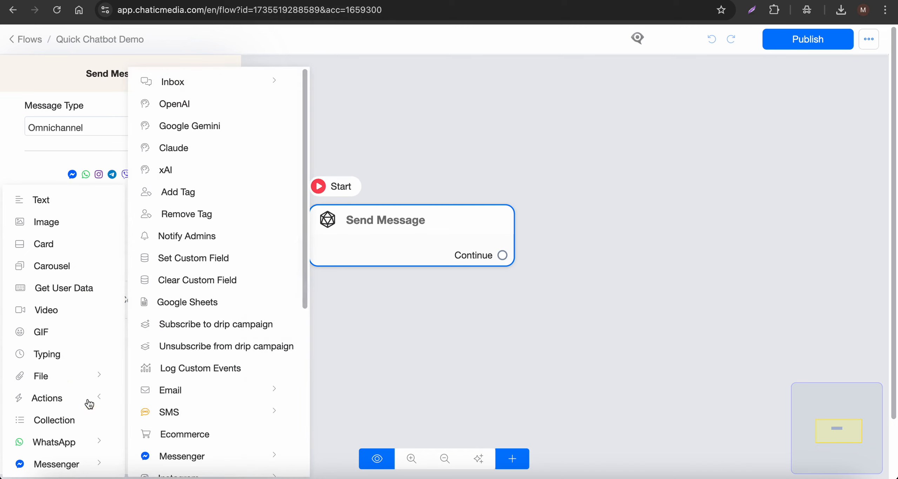
Copy the bot's opening line from the Bot script document and return to the flow editor.
{"action": "left_click", "coordinate": [46, 168]}
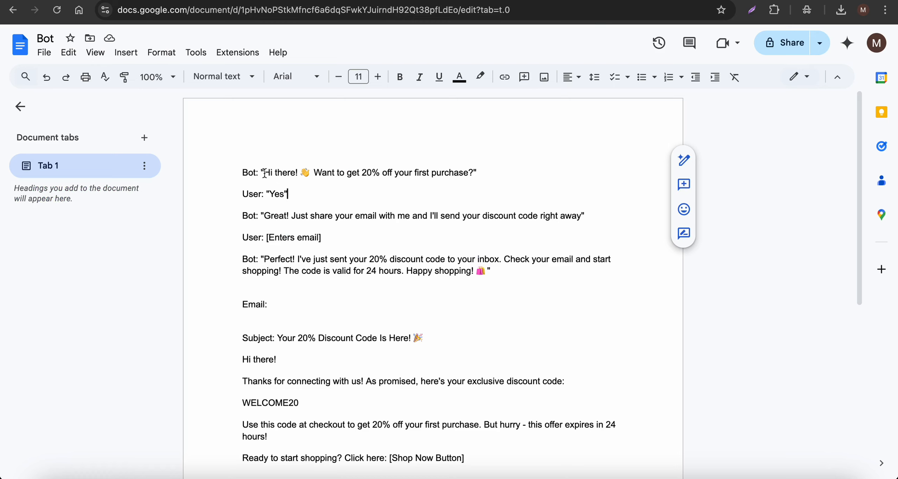
{"action": "left_click_drag", "start_coordinate": [264, 172], "coordinate": [474, 172]}
{"action": "key", "text": "ctrl+c"}
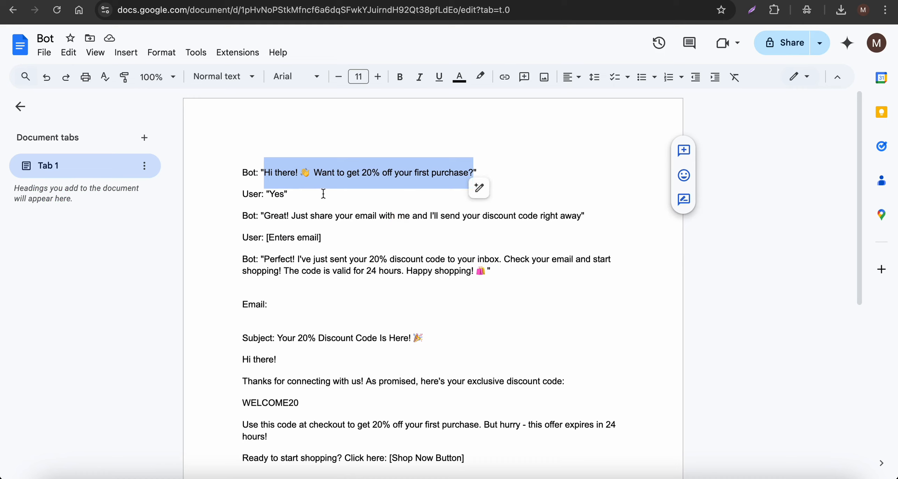
{"action": "left_click", "coordinate": [428, 0]}
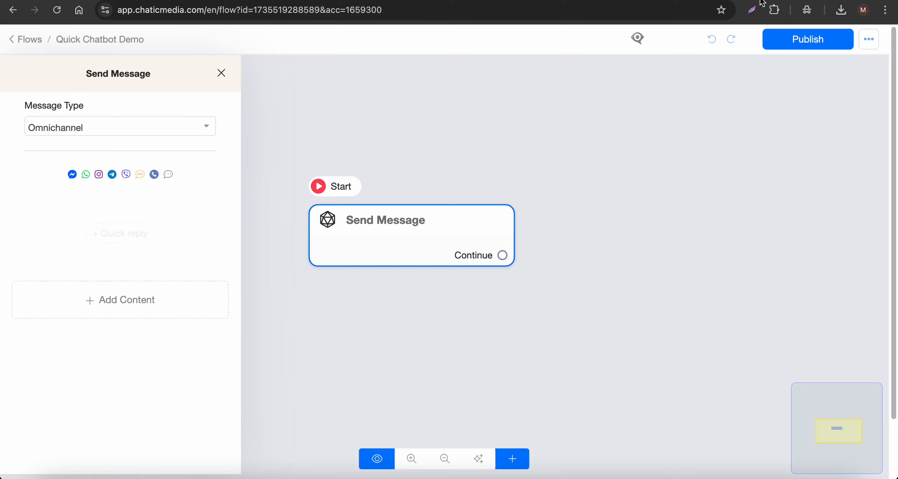
{"action": "left_click", "coordinate": [509, 0]}
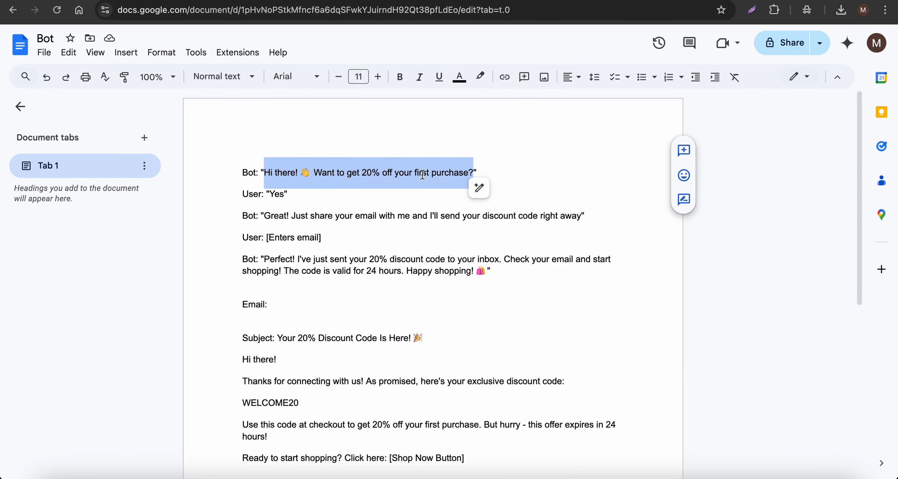
{"action": "left_click", "coordinate": [428, 0]}
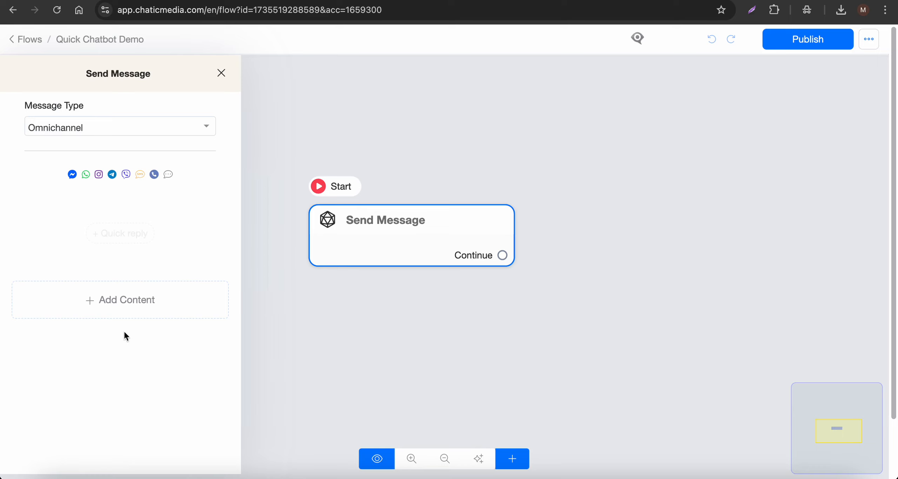
Add a text block reading 'Hi there! 👋 Want to get 20% off your first purchase?'.
{"action": "left_click", "coordinate": [126, 310]}
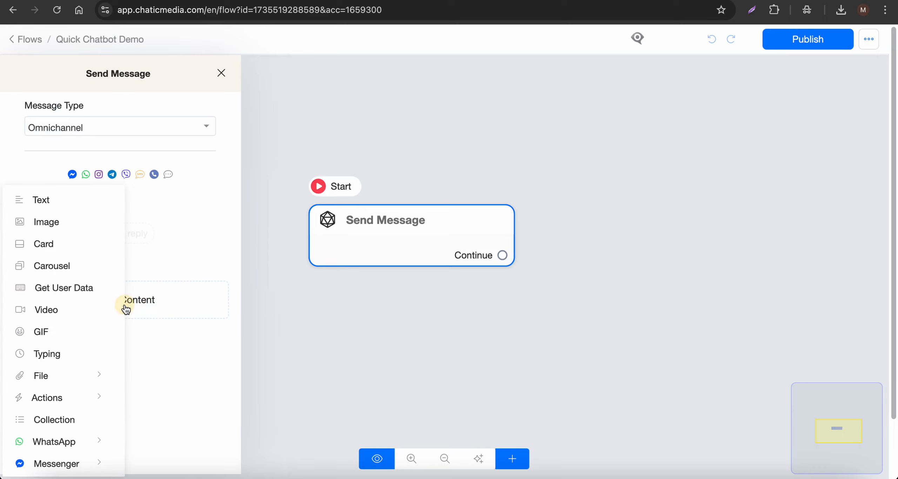
{"action": "left_click", "coordinate": [46, 206]}
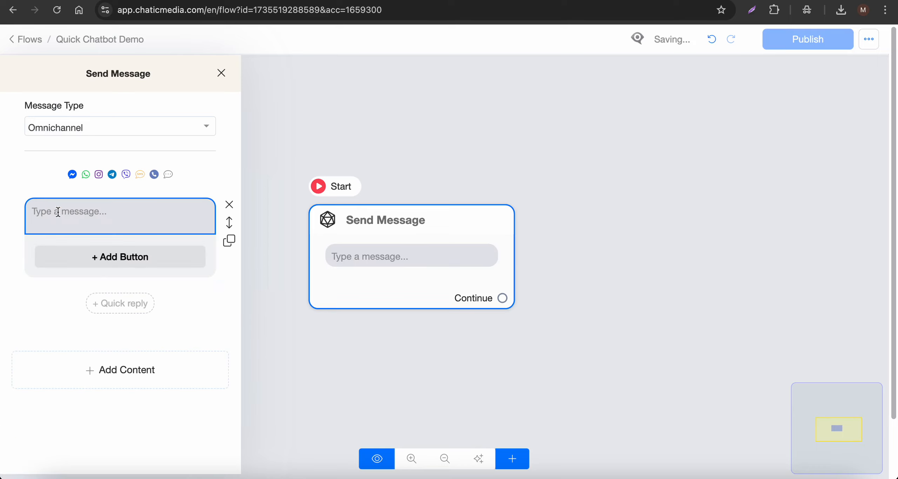
{"action": "left_click", "coordinate": [72, 217]}
{"action": "key", "text": "ctrl+v"}
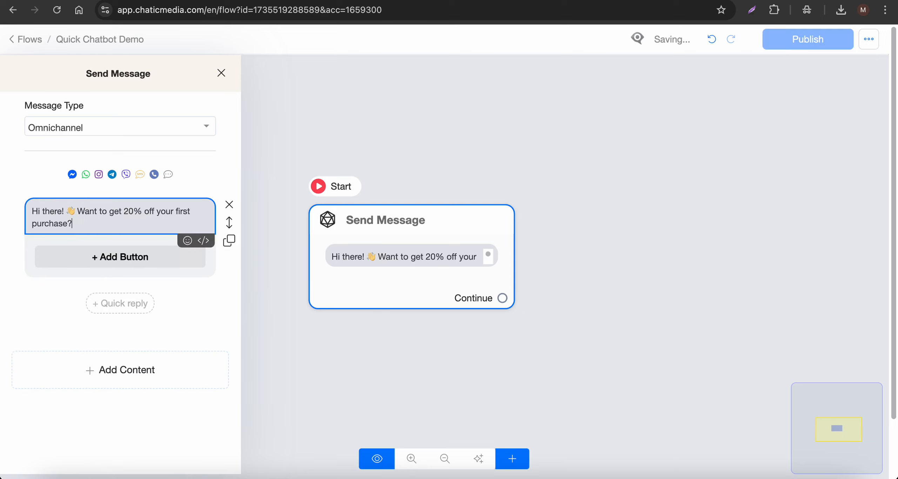
{"action": "left_click_drag", "start_coordinate": [96, 223], "coordinate": [10, 202]}
{"action": "left_click", "coordinate": [108, 228]}
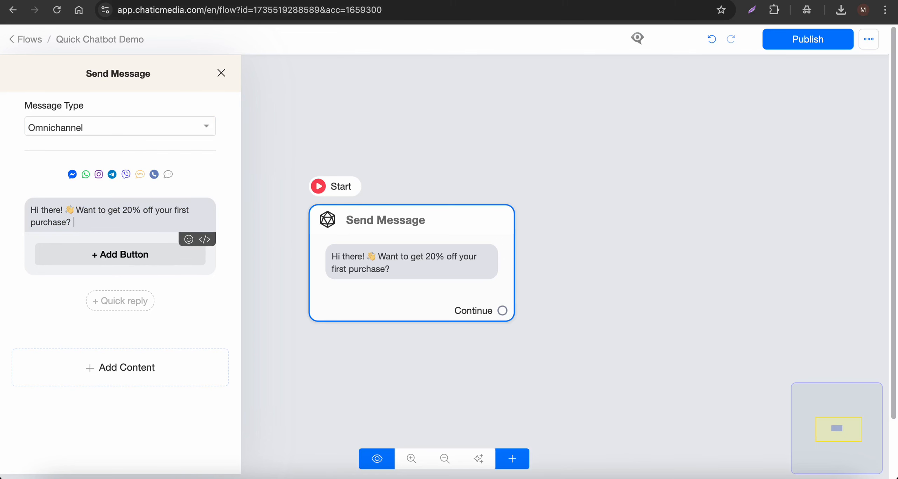
Select the reply word 'Yes' in the Bot script, then return to the flow editor.
{"action": "left_click", "coordinate": [632, 1]}
{"action": "double_click", "coordinate": [273, 194]}
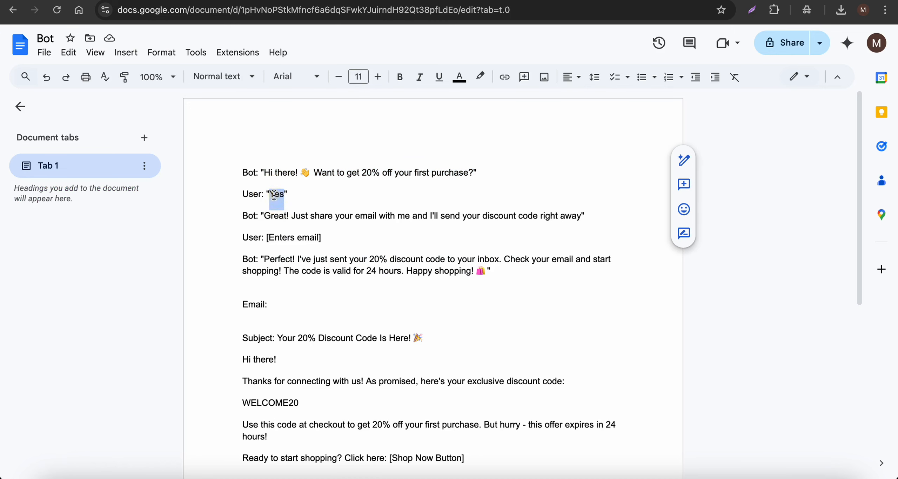
{"action": "left_click", "coordinate": [445, 1]}
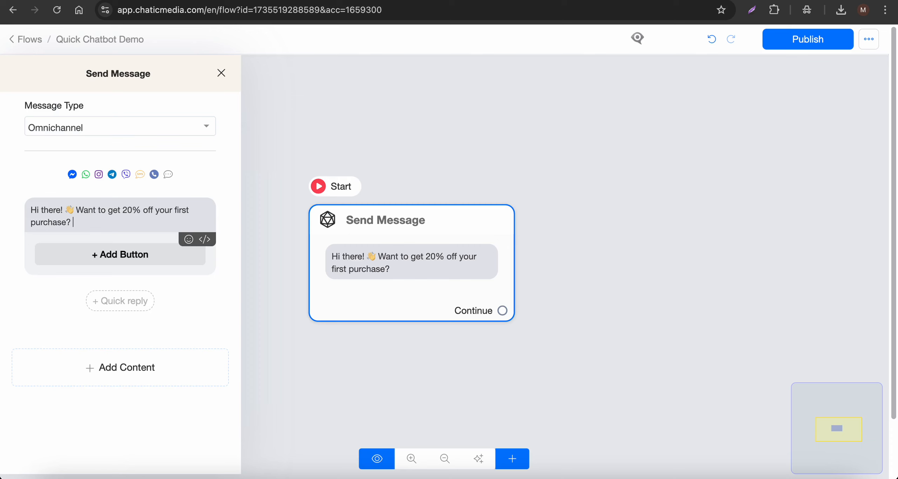
Add 'Yes' and 'No' quick replies, then drag a new message step off the Yes reply.
{"action": "left_click", "coordinate": [105, 307]}
{"action": "left_click", "coordinate": [75, 306]}
{"action": "triple_click", "coordinate": [329, 102]}
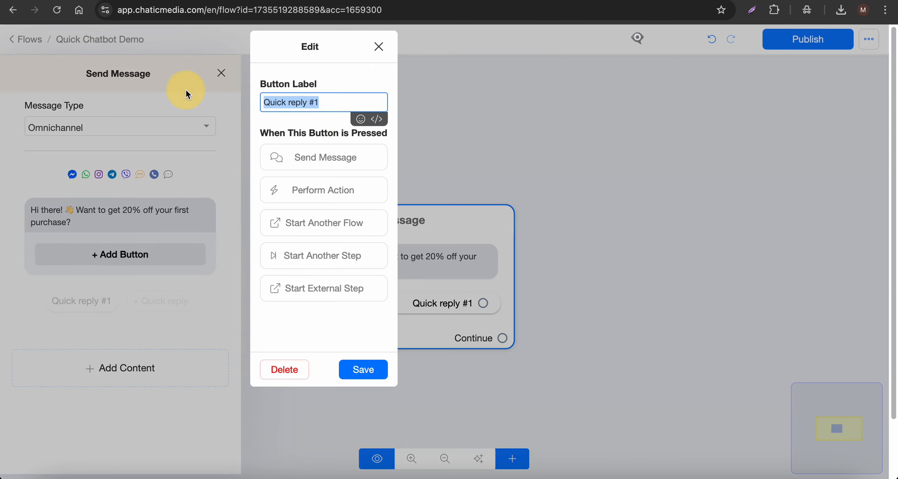
{"action": "type", "text": "Yes"}
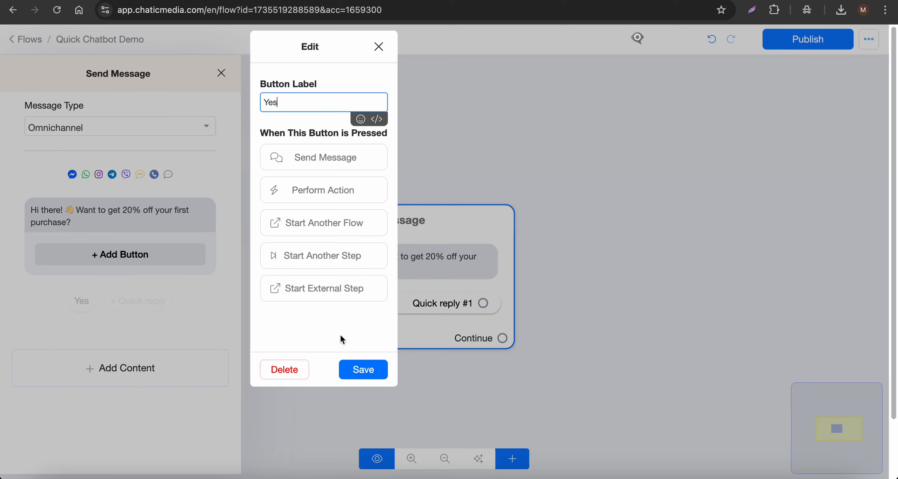
{"action": "left_click", "coordinate": [350, 368]}
{"action": "left_click", "coordinate": [140, 301]}
{"action": "left_click", "coordinate": [116, 301]}
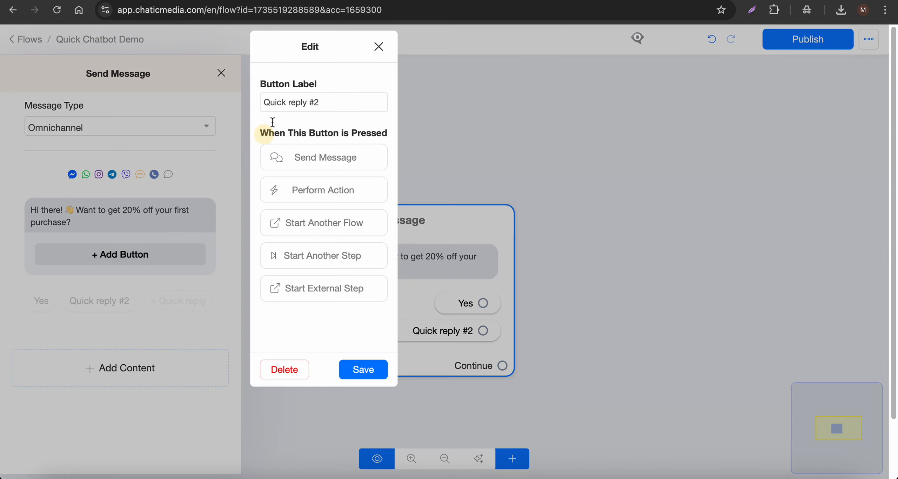
{"action": "triple_click", "coordinate": [278, 102]}
{"action": "type", "text": "No"}
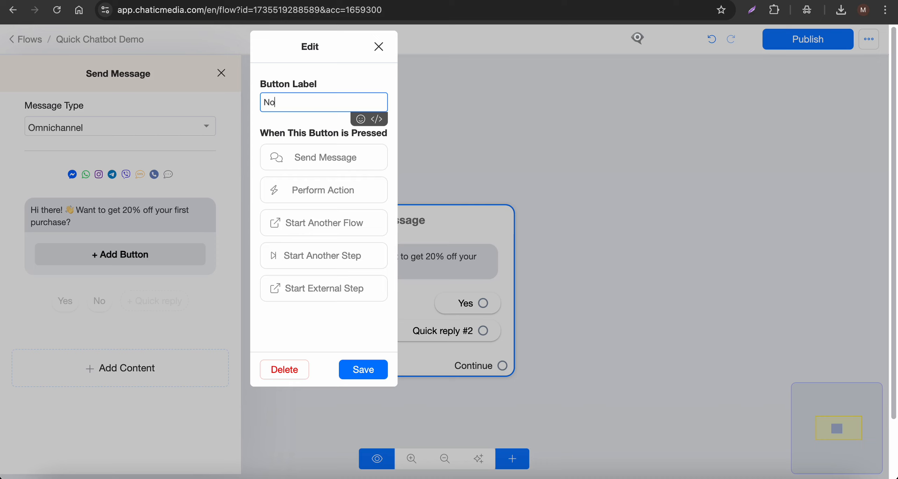
{"action": "left_click", "coordinate": [361, 371]}
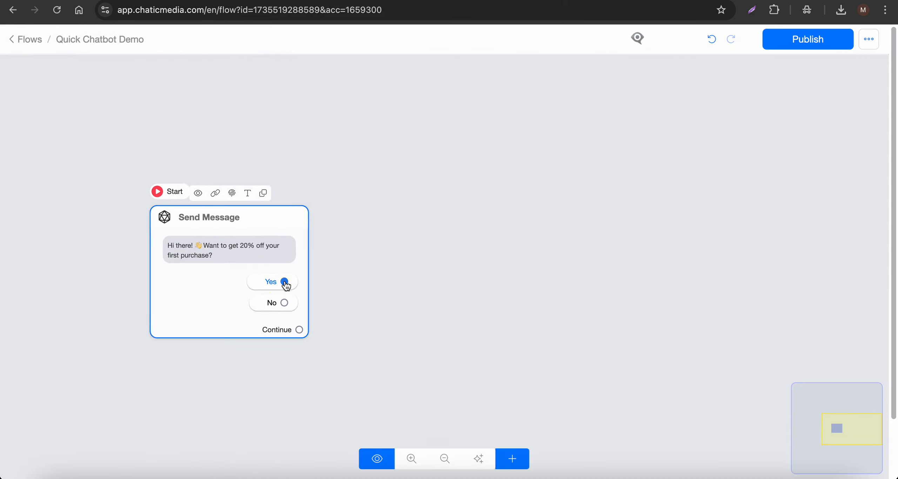
{"action": "left_click_drag", "start_coordinate": [284, 282], "coordinate": [417, 177]}
Select the bot's 'Great! Just share your email…' line in the Bot script, then list content types.
{"action": "left_click", "coordinate": [684, 0]}
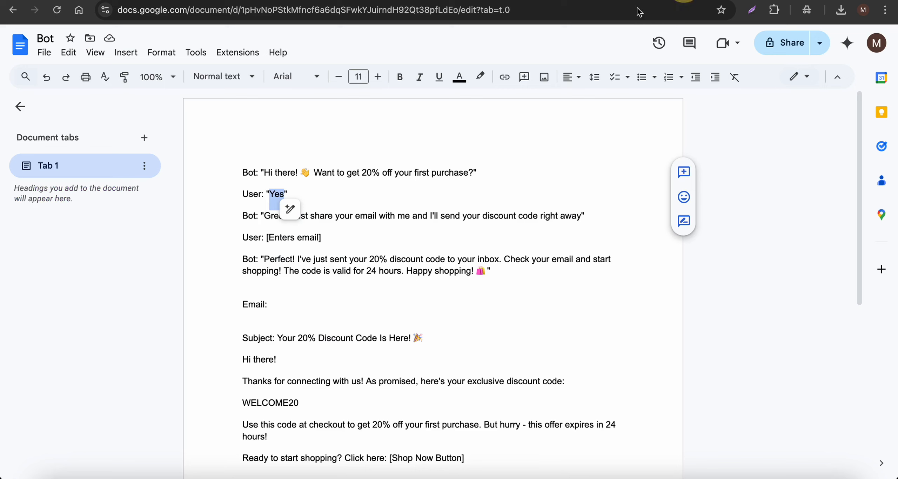
{"action": "left_click", "coordinate": [387, 217]}
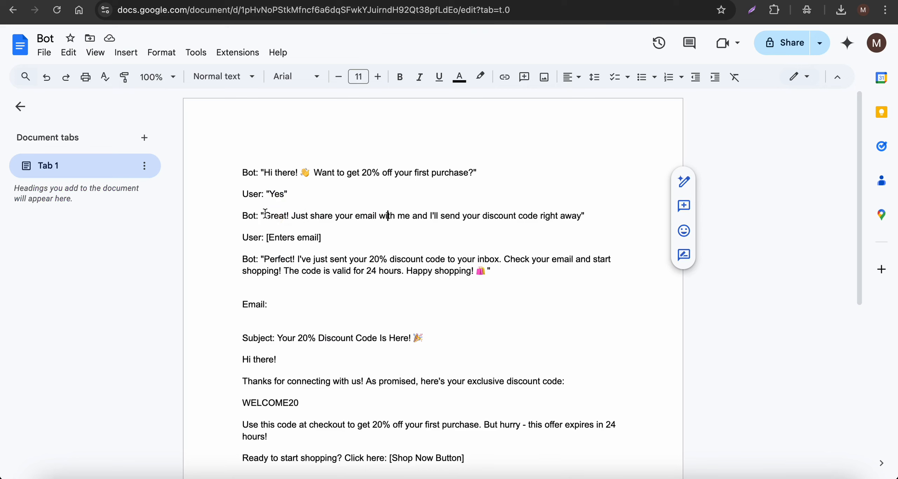
{"action": "left_click_drag", "start_coordinate": [265, 213], "coordinate": [584, 218]}
{"action": "key", "text": "ctrl+c"}
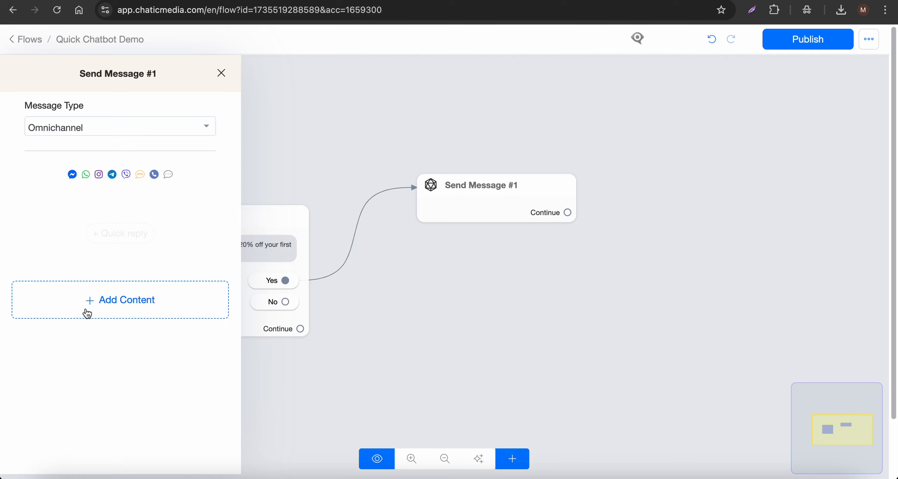
{"action": "left_click", "coordinate": [87, 310]}
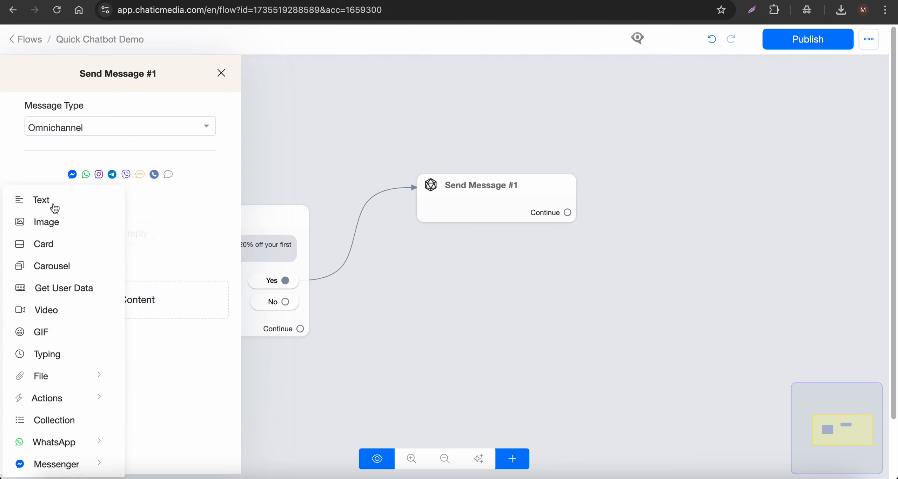
Add a Get User Data block containing the pasted email-request message.
{"action": "left_click", "coordinate": [53, 290]}
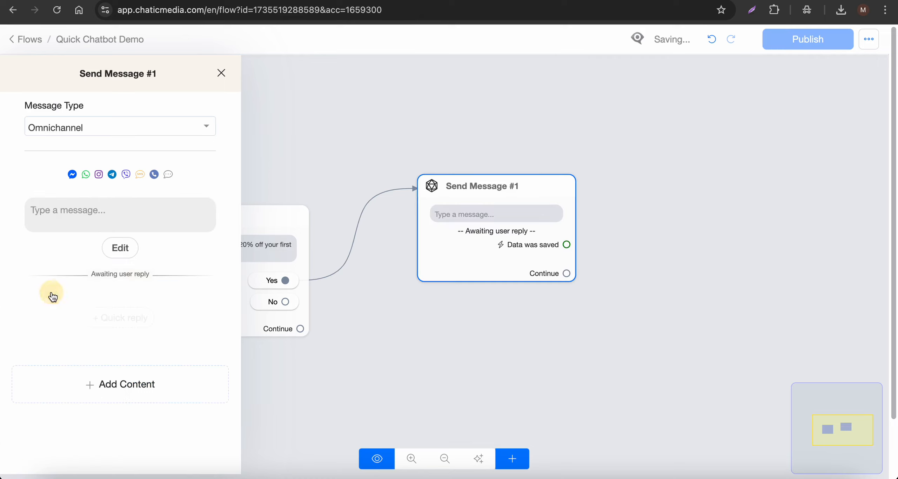
{"action": "left_click", "coordinate": [71, 217]}
{"action": "key", "text": "ctrl+v"}
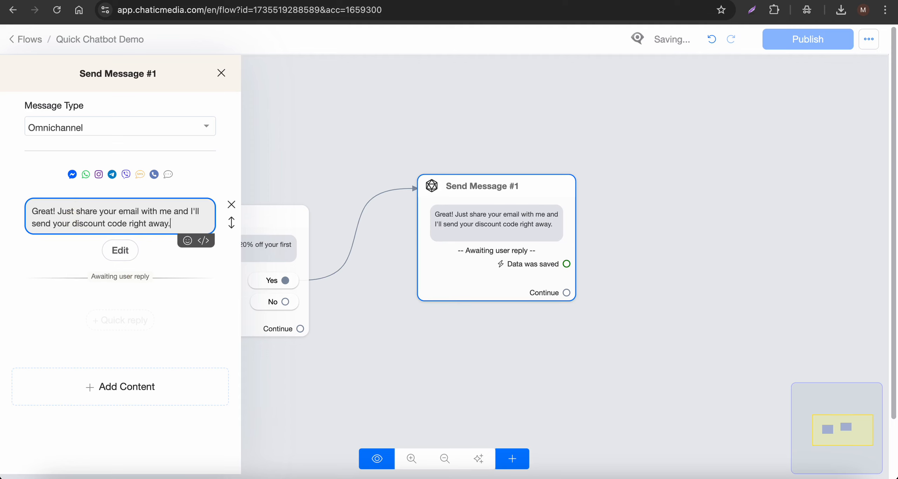
{"action": "left_click", "coordinate": [233, 282]}
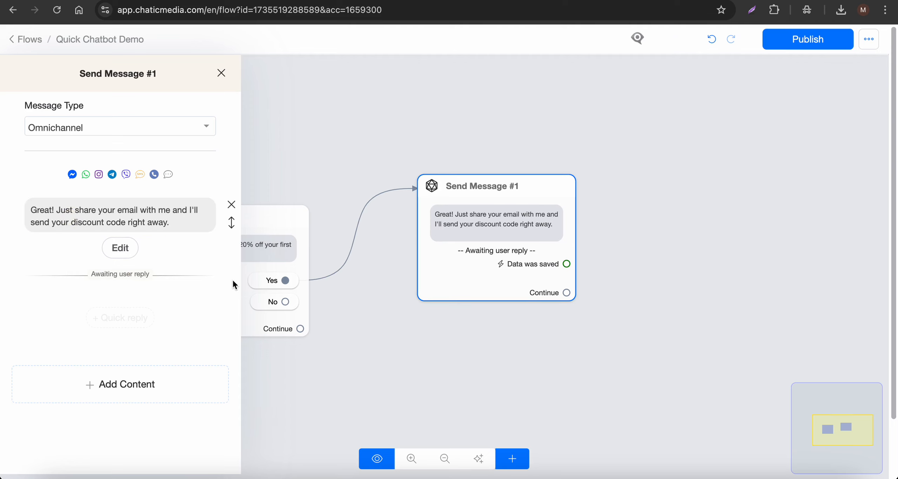
Keep Email as the reply type, clear the Skip button label, and save.
{"action": "left_click", "coordinate": [120, 248]}
{"action": "left_click", "coordinate": [379, 121]}
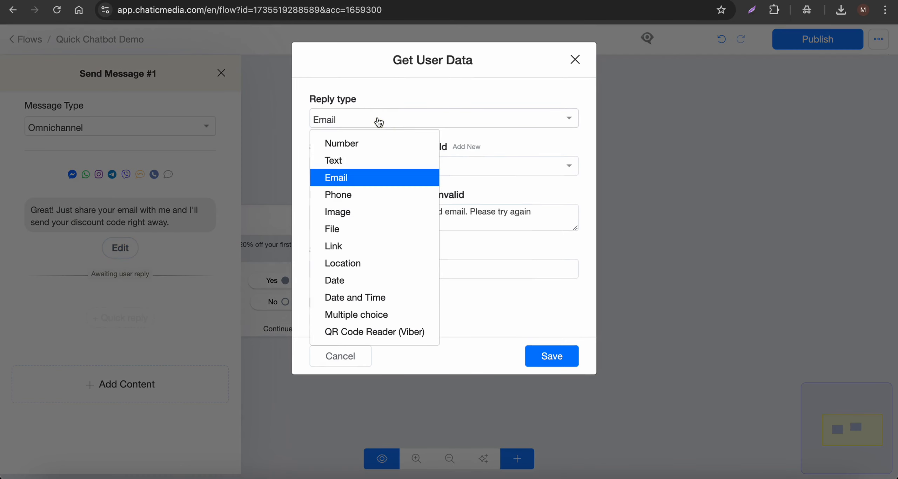
{"action": "left_click", "coordinate": [351, 179]}
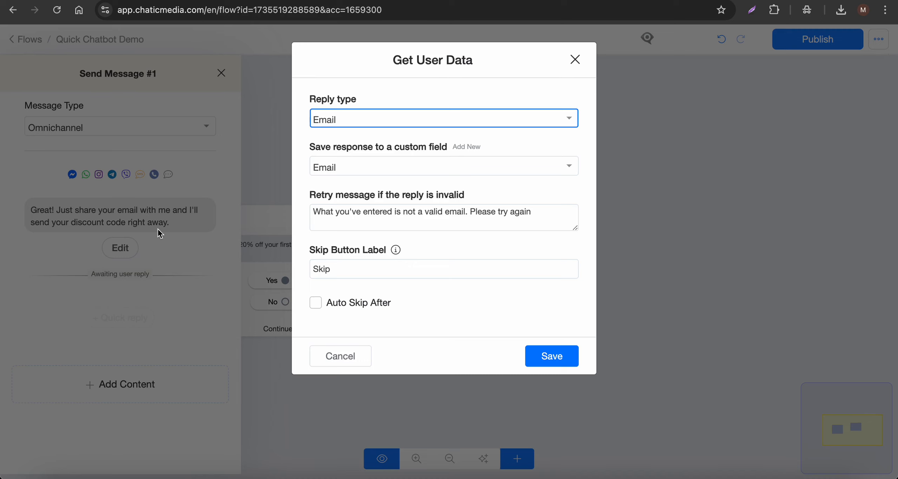
{"action": "left_click", "coordinate": [355, 123]}
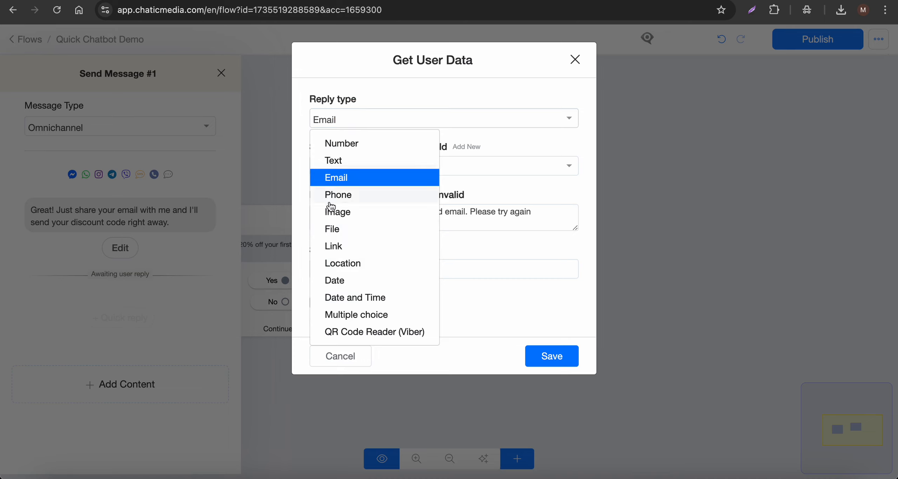
{"action": "left_click", "coordinate": [362, 177]}
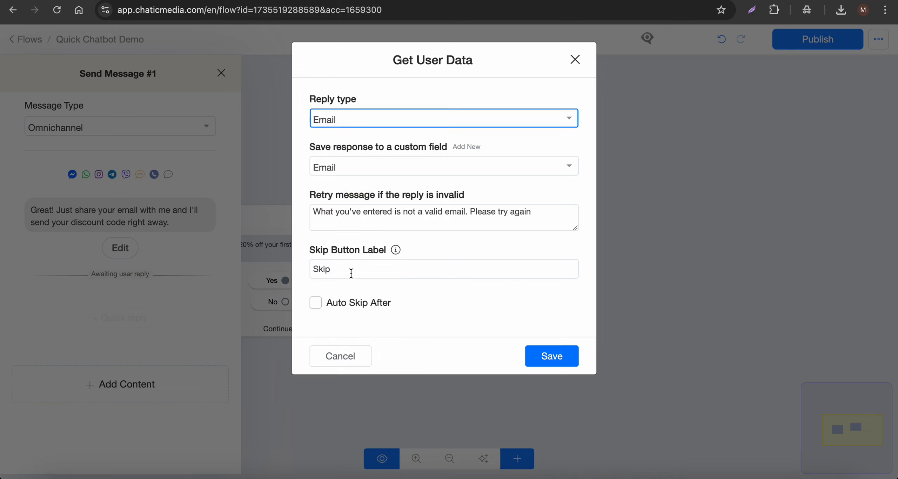
{"action": "double_click", "coordinate": [343, 264]}
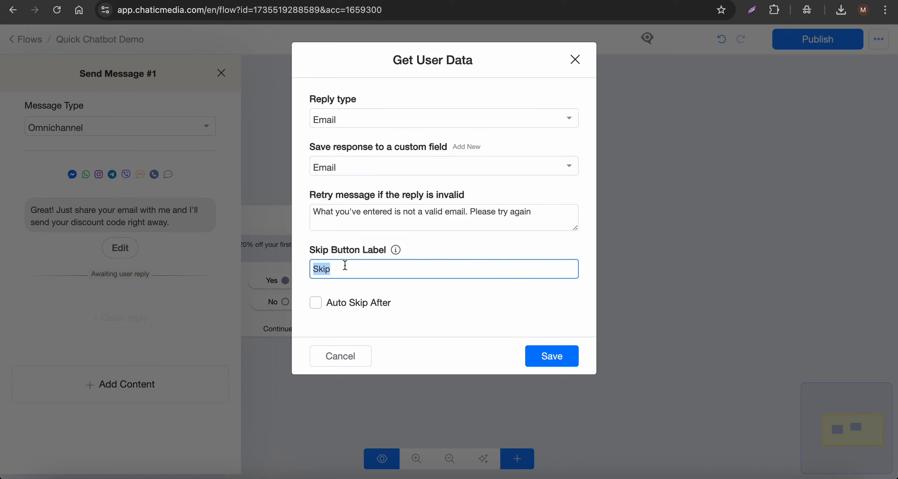
{"action": "key", "text": "BackSpace"}
{"action": "mouse_move", "coordinate": [399, 250]}
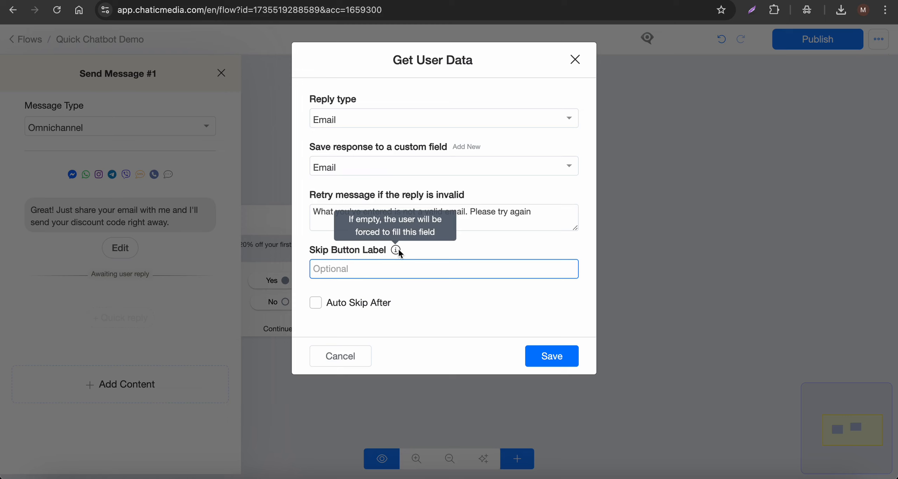
{"action": "left_click", "coordinate": [525, 356]}
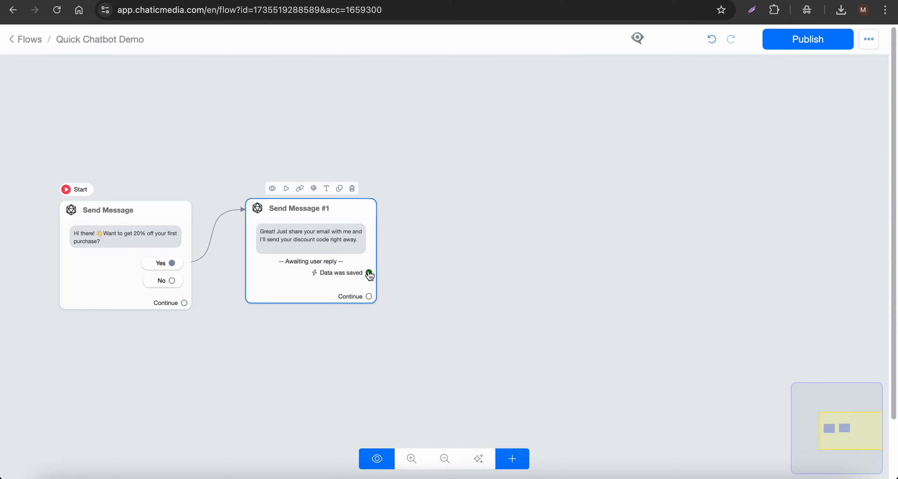
Add an Actions #1 node containing the Email > Set Email Opt-In action.
{"action": "scroll", "coordinate": [347, 276], "scroll_direction": "up", "scroll_amount": 5}
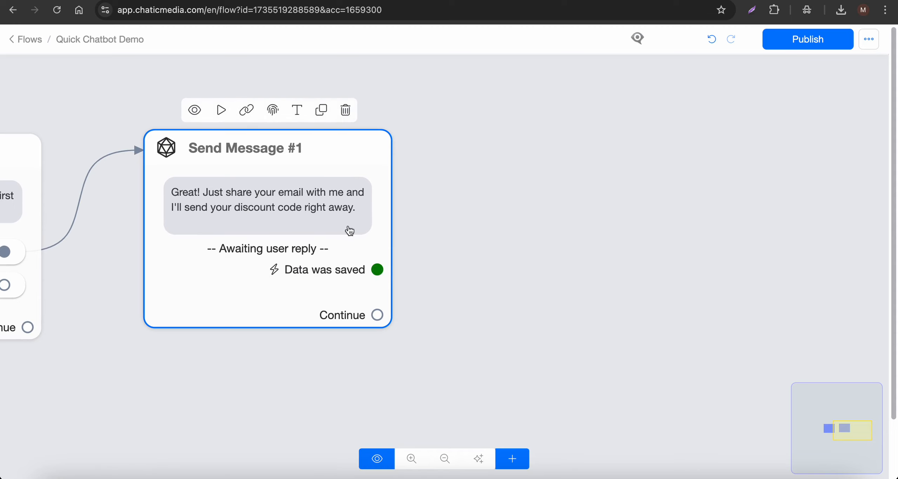
{"action": "scroll", "coordinate": [225, 234], "scroll_direction": "down", "scroll_amount": 2}
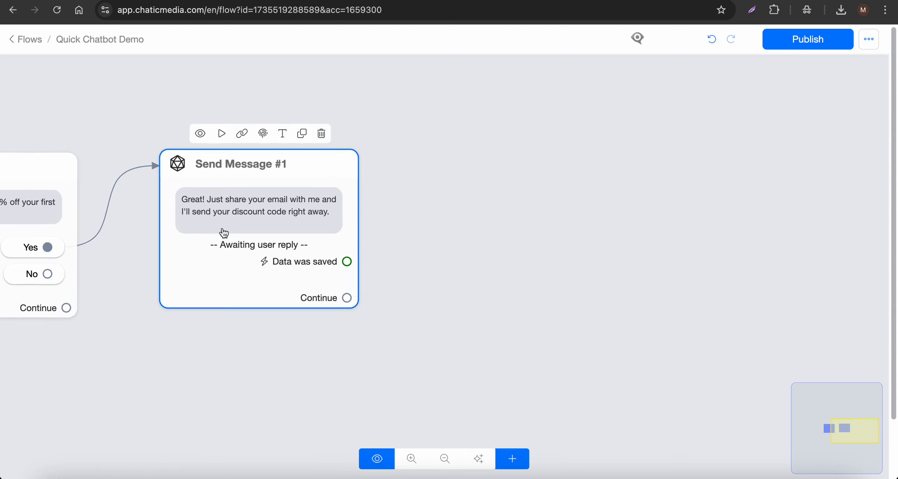
{"action": "left_click", "coordinate": [512, 459]}
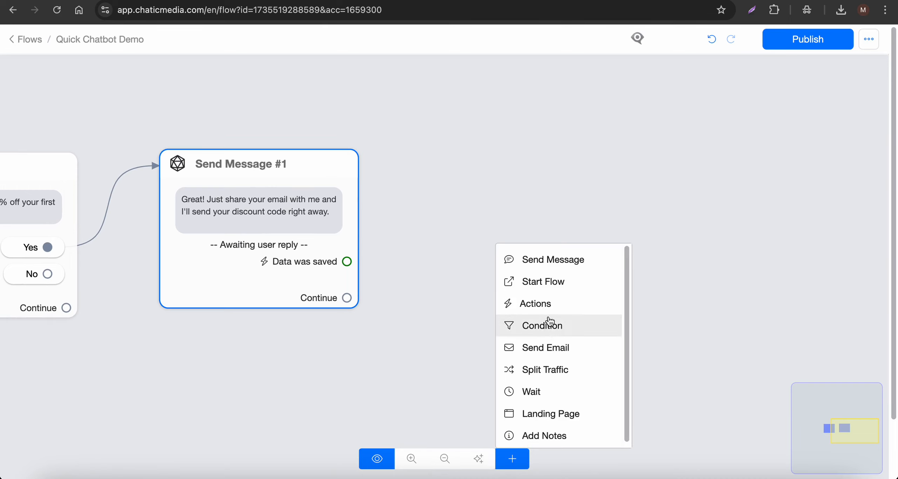
{"action": "left_click", "coordinate": [542, 304]}
{"action": "left_click", "coordinate": [669, 321]}
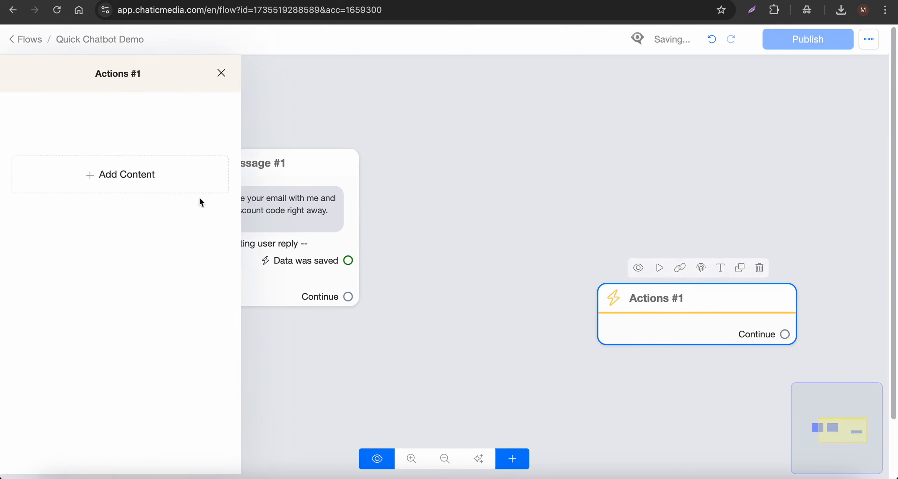
{"action": "left_click", "coordinate": [176, 189]}
{"action": "mouse_move", "coordinate": [40, 209]}
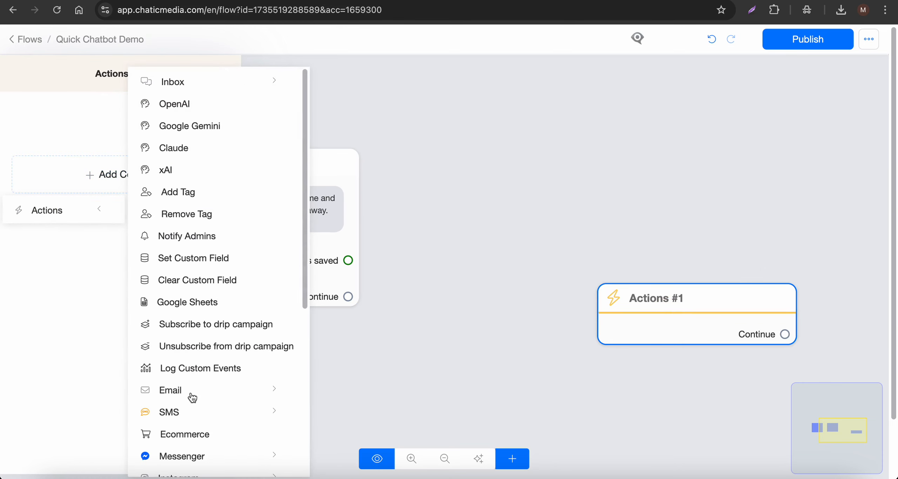
{"action": "left_click", "coordinate": [174, 394]}
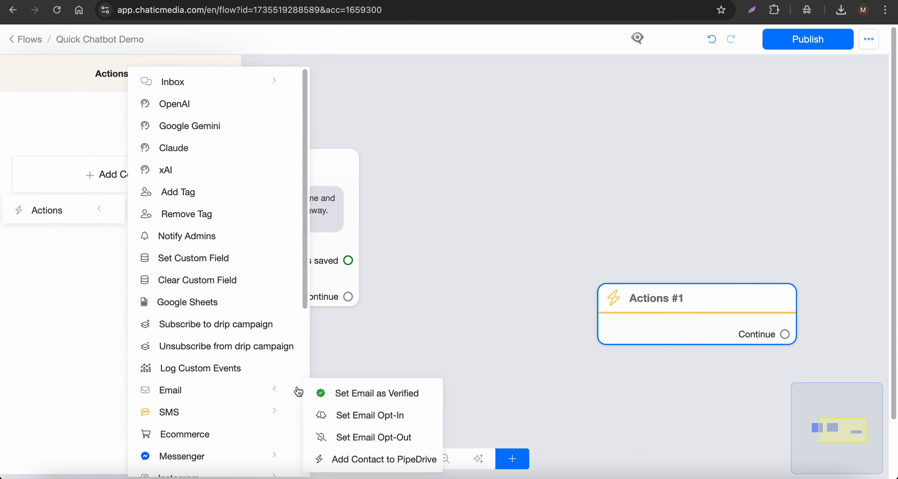
{"action": "left_click", "coordinate": [356, 418]}
{"action": "left_click", "coordinate": [435, 373]}
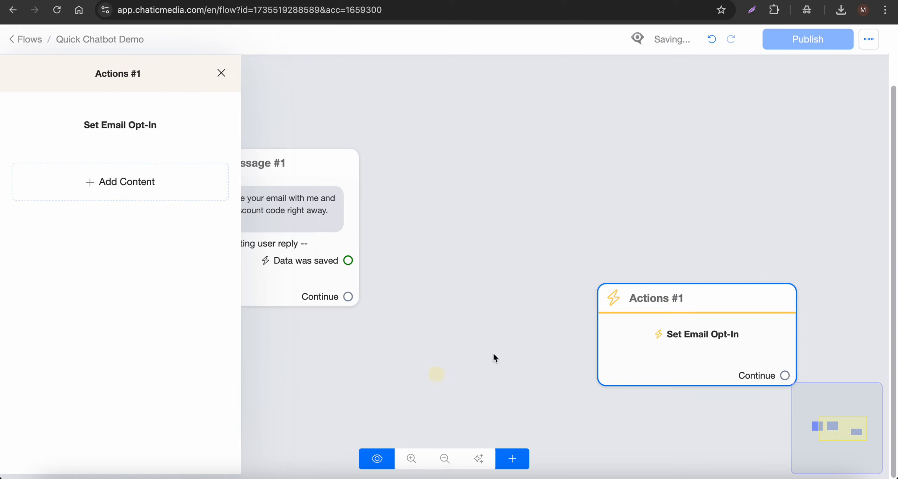
Connect Send Message #1's 'Data was saved' output to Actions #1.
{"action": "left_click_drag", "start_coordinate": [634, 345], "coordinate": [514, 230]}
{"action": "left_click_drag", "start_coordinate": [347, 261], "coordinate": [435, 197]}
{"action": "scroll", "coordinate": [208, 264], "scroll_direction": "down", "scroll_amount": 3}
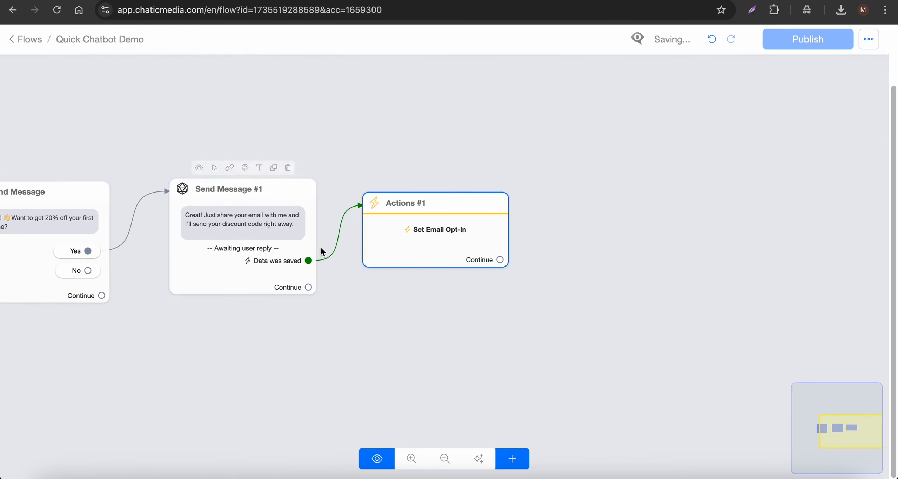
{"action": "left_click_drag", "start_coordinate": [485, 332], "coordinate": [325, 330]}
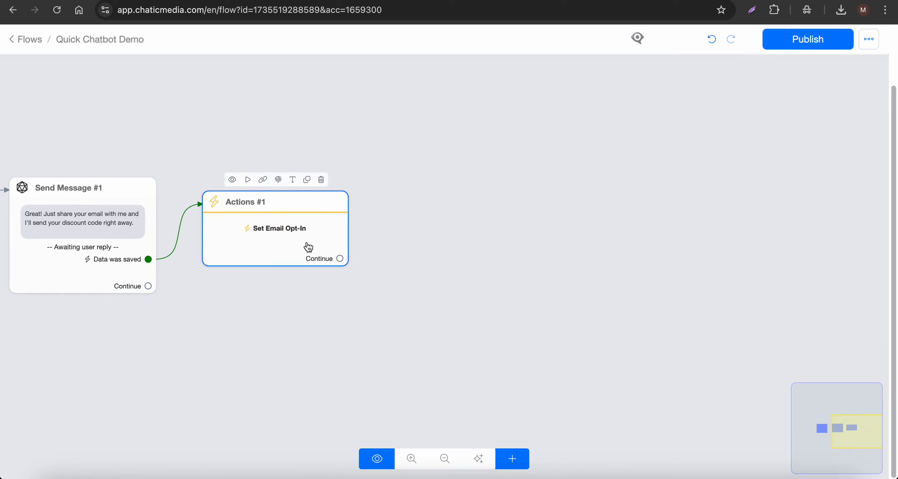
{"action": "left_click", "coordinate": [512, 459]}
Add Send Message #2 after Actions #1 with the pasted 20% discount code confirmation text.
{"action": "left_click", "coordinate": [549, 260]}
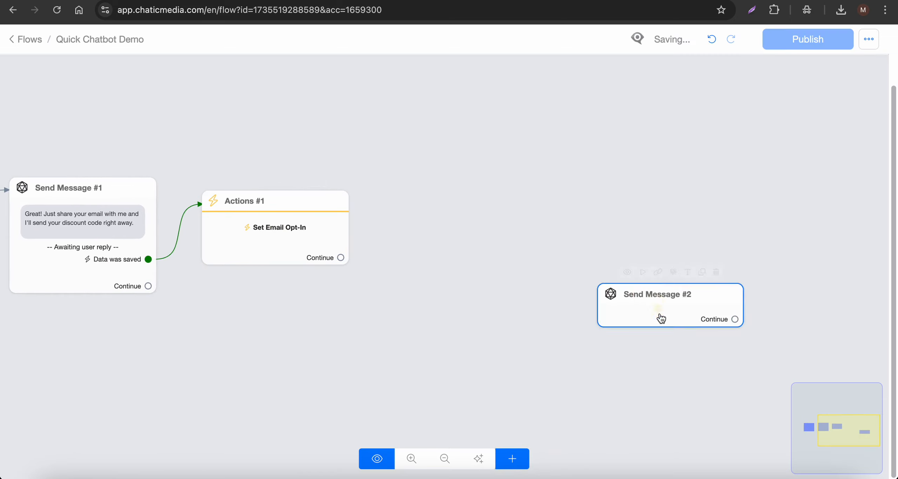
{"action": "left_click_drag", "start_coordinate": [399, 247], "coordinate": [525, 234]}
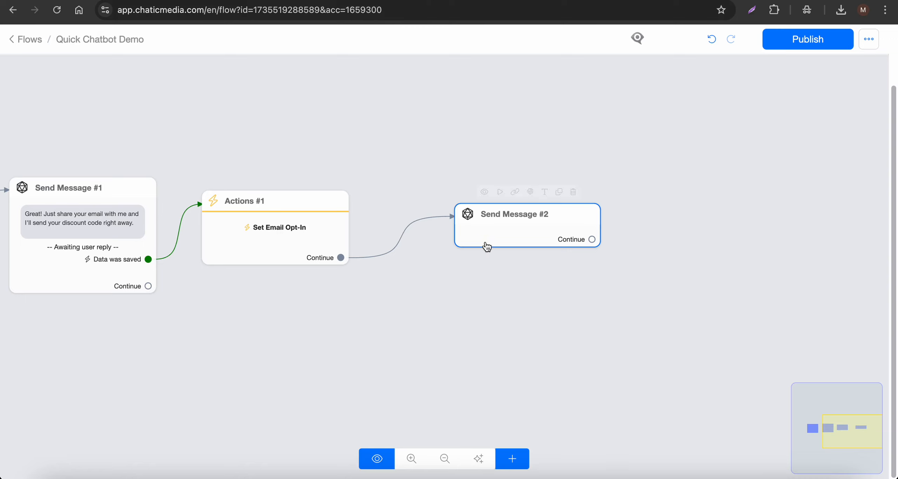
{"action": "left_click", "coordinate": [490, 244]}
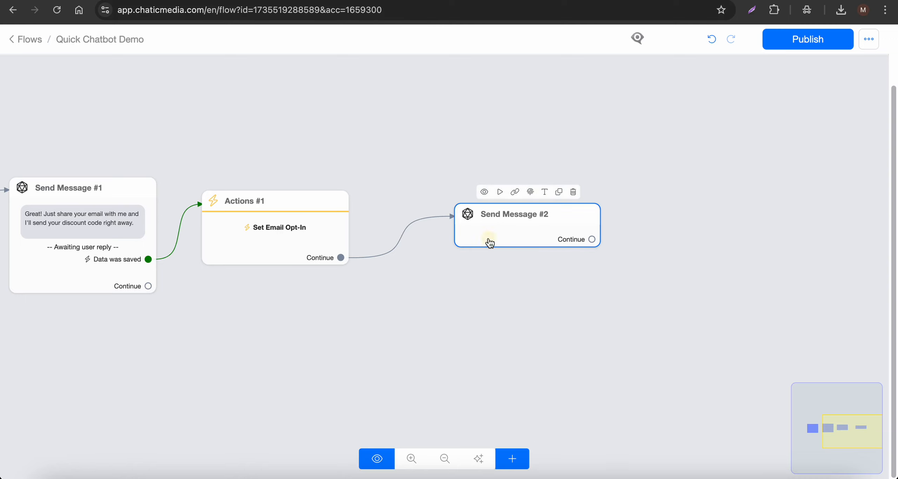
{"action": "left_click", "coordinate": [160, 292]}
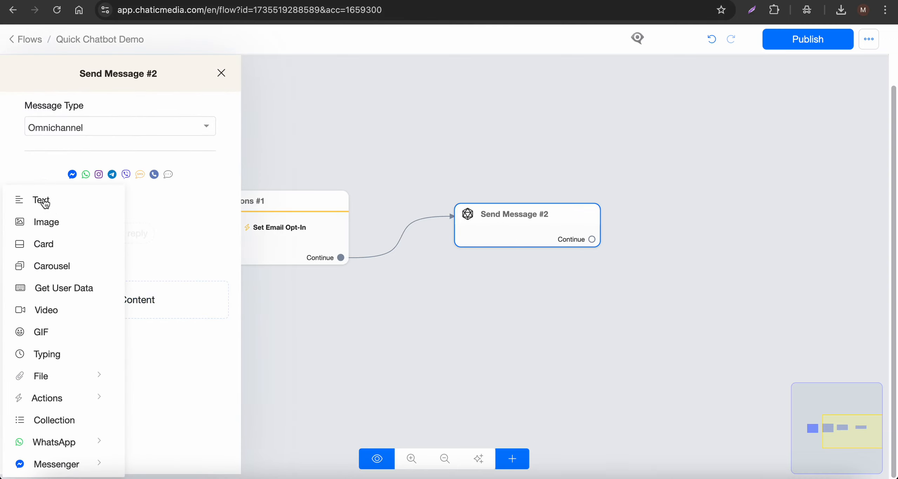
{"action": "left_click", "coordinate": [44, 204]}
{"action": "type", "text": "Perfect! I've just sent your 20% discount code to your inbox. Check your email and start shopping! The code is valid for 24 hours. Happy shopping! 🛍"}
{"action": "left_click", "coordinate": [432, 158]}
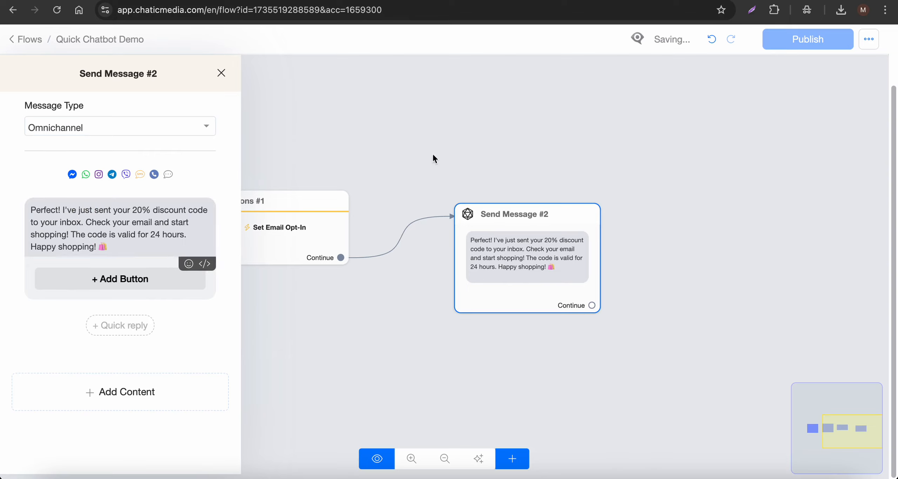
{"action": "scroll", "coordinate": [679, 182], "scroll_direction": "down", "scroll_amount": 3}
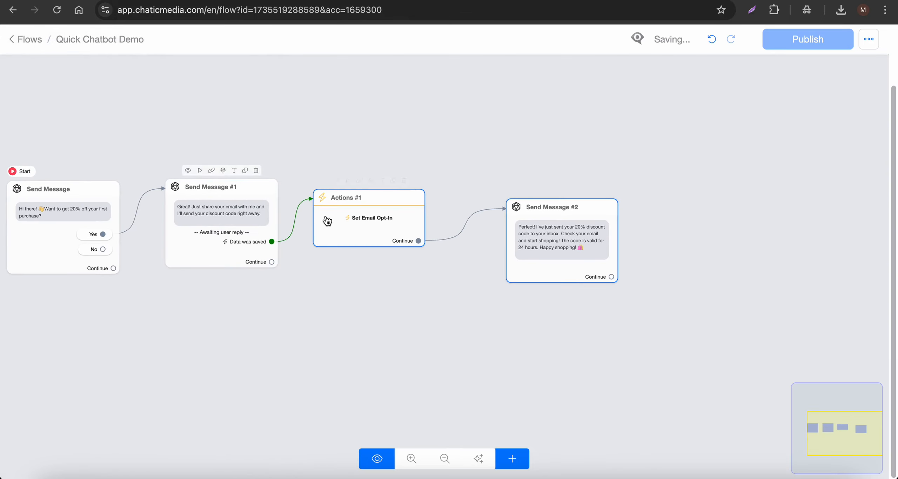
{"action": "left_click_drag", "start_coordinate": [328, 220], "coordinate": [358, 222]}
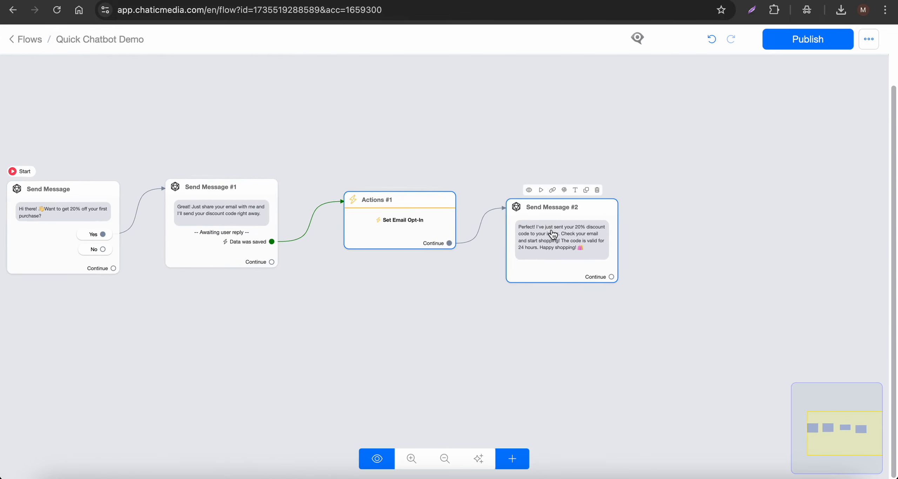
Copy the email text from Subject to the end in the Bot script, then return.
{"action": "left_click", "coordinate": [691, 0]}
{"action": "scroll", "coordinate": [339, 252], "scroll_direction": "down", "scroll_amount": 2}
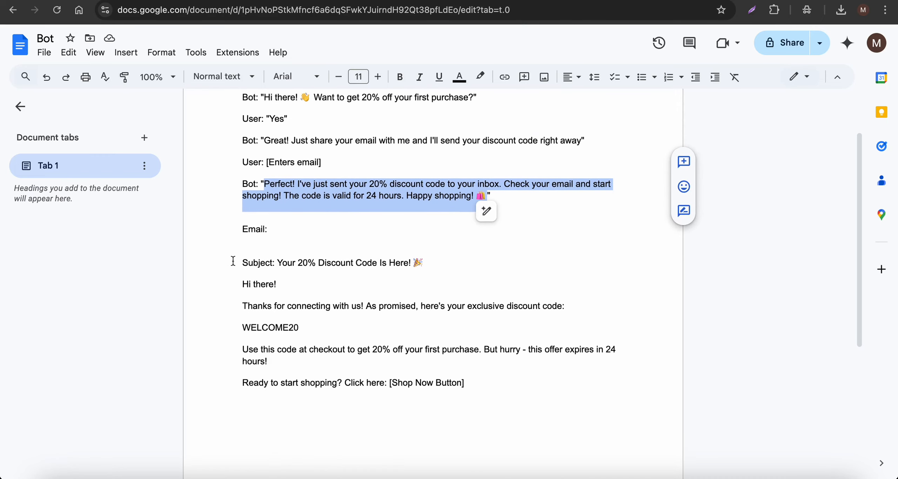
{"action": "left_click_drag", "start_coordinate": [233, 261], "coordinate": [508, 412]}
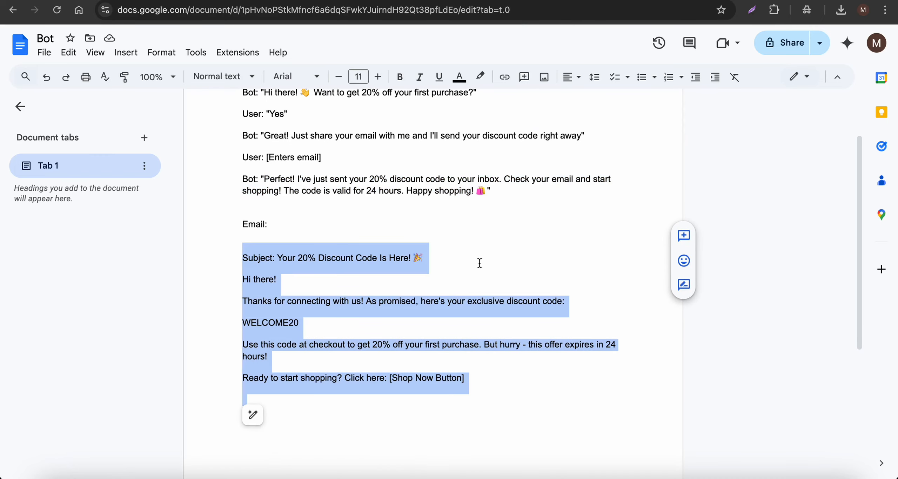
{"action": "left_click", "coordinate": [481, 1]}
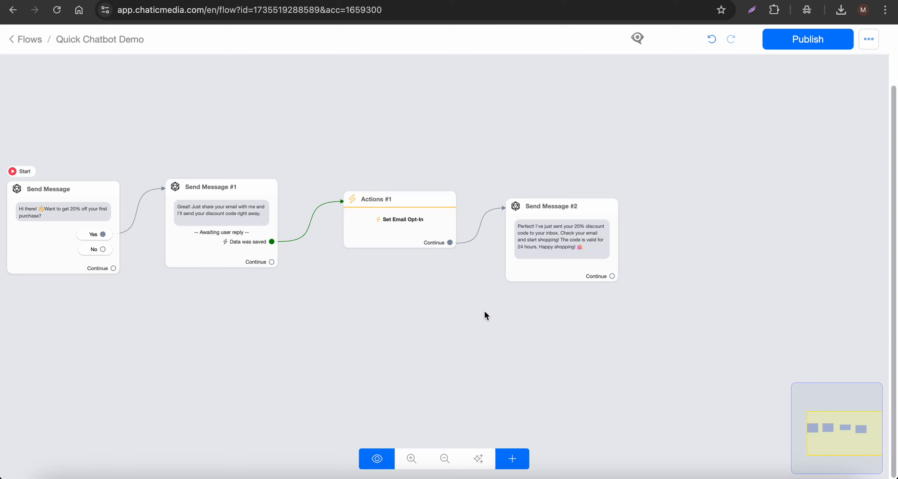
Add a Send Email step to the flow from the + menu at the canvas bottom.
{"action": "left_click", "coordinate": [512, 459]}
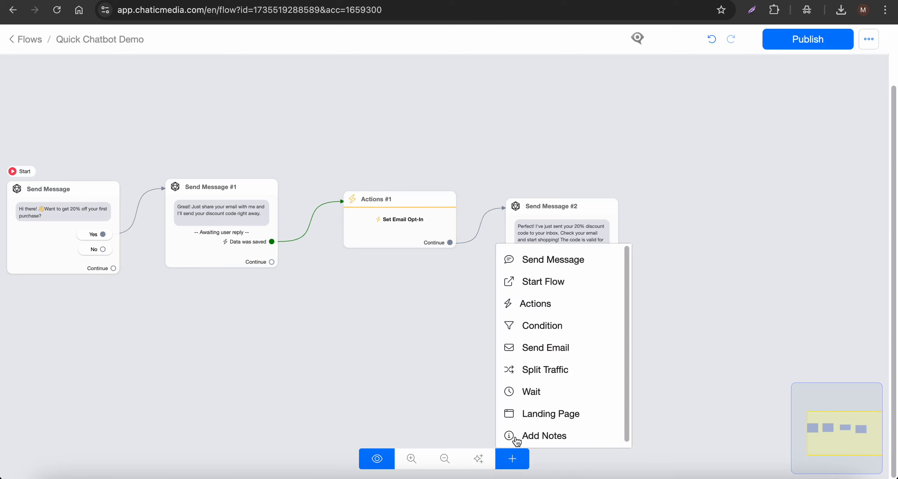
{"action": "left_click", "coordinate": [530, 355]}
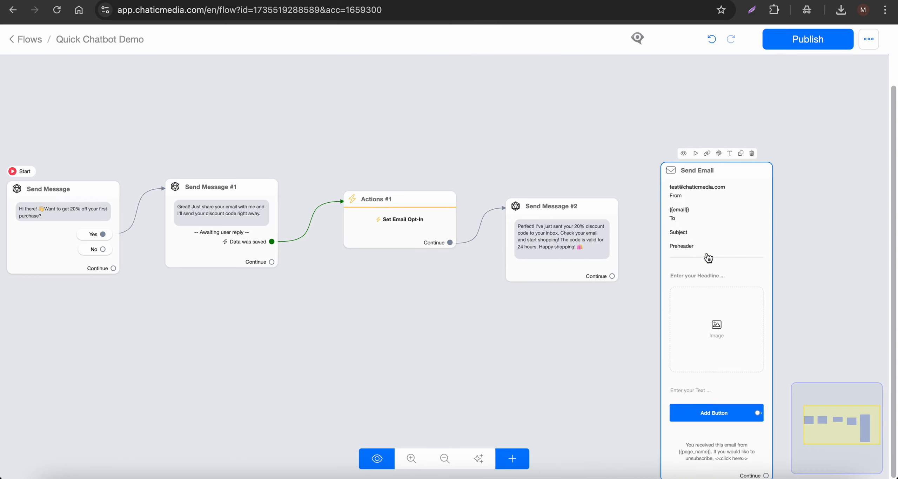
{"action": "scroll", "coordinate": [702, 197], "scroll_direction": "up", "scroll_amount": 3}
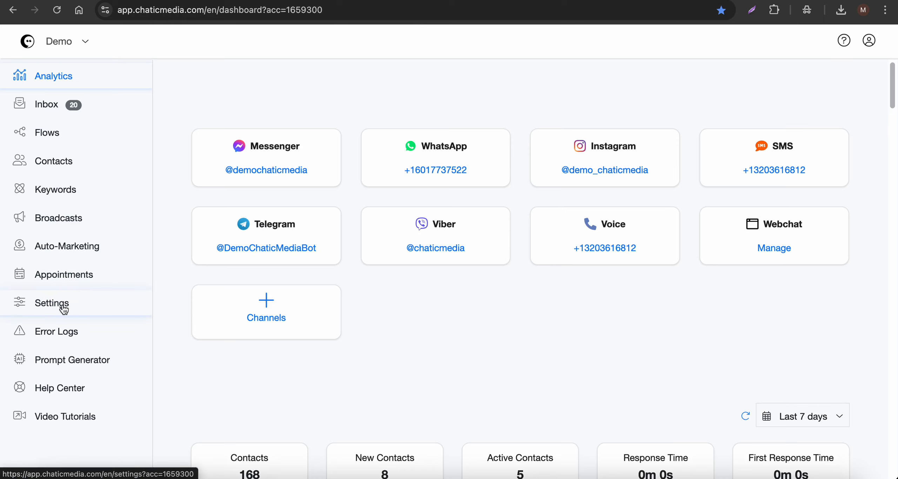
Under Settings > Channels, expand the Email channel and select its connected SMTP sender address.
{"action": "left_click", "coordinate": [51, 303]}
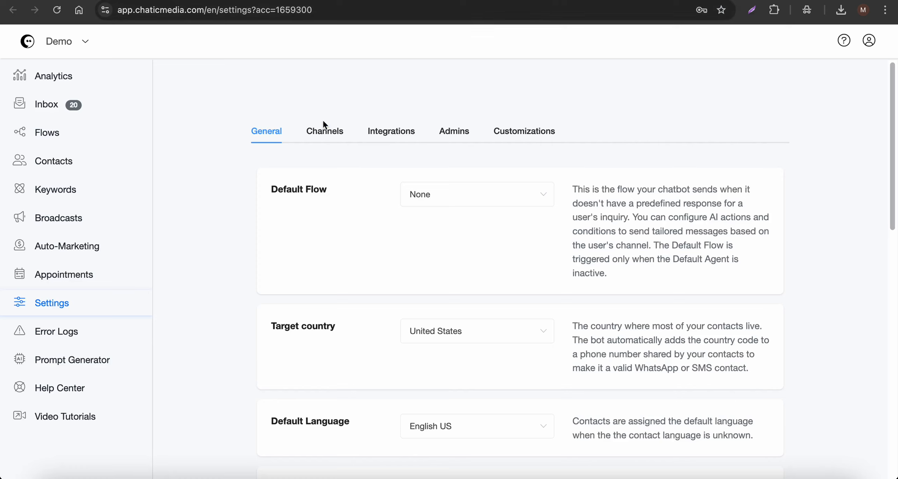
{"action": "left_click", "coordinate": [320, 124]}
{"action": "scroll", "coordinate": [326, 194], "scroll_direction": "down", "scroll_amount": 5}
{"action": "left_click", "coordinate": [315, 301]}
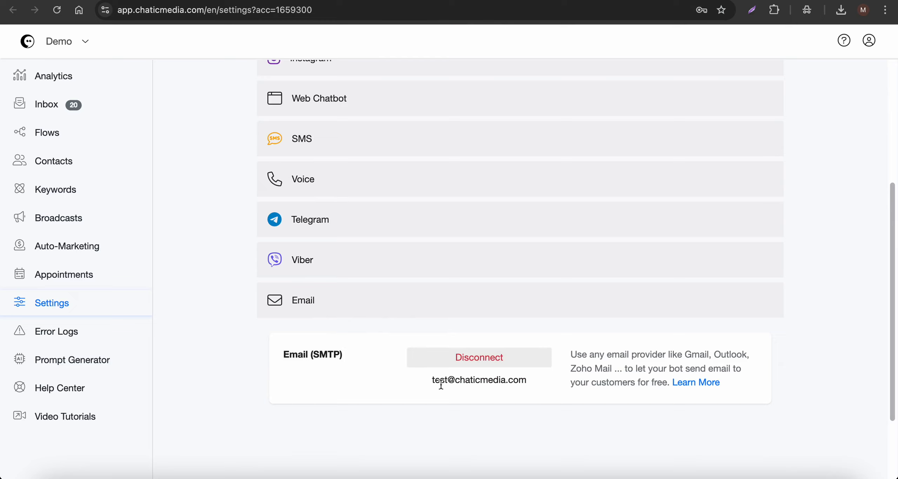
{"action": "left_click_drag", "start_coordinate": [433, 382], "coordinate": [530, 386]}
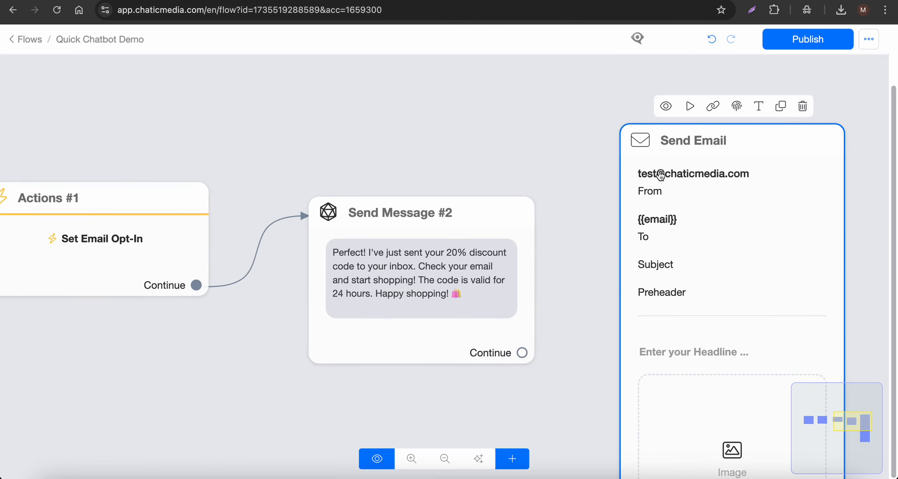
Check that the Send Email step's recipient is {{email}}.
{"action": "scroll", "coordinate": [470, 114], "scroll_direction": "down", "scroll_amount": 3}
{"action": "left_click", "coordinate": [616, 212]}
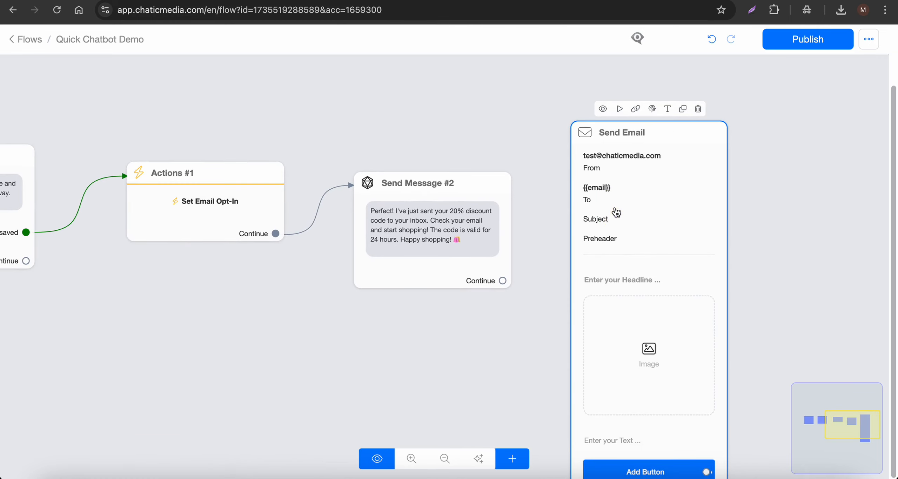
{"action": "left_click_drag", "start_coordinate": [84, 242], "coordinate": [3, 243]}
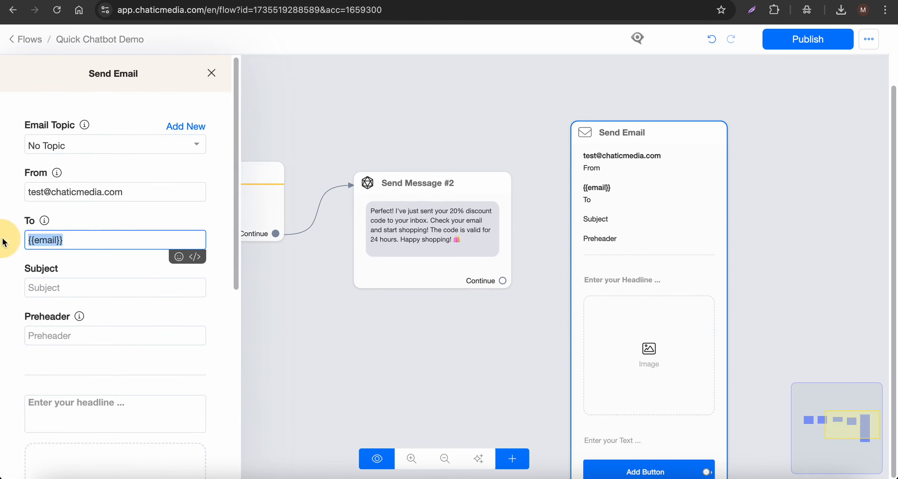
{"action": "left_click", "coordinate": [369, 122]}
Review how Send Message #1 saves the email reply, then connect Send Message #2's Continue to Send Email.
{"action": "left_click", "coordinate": [47, 224]}
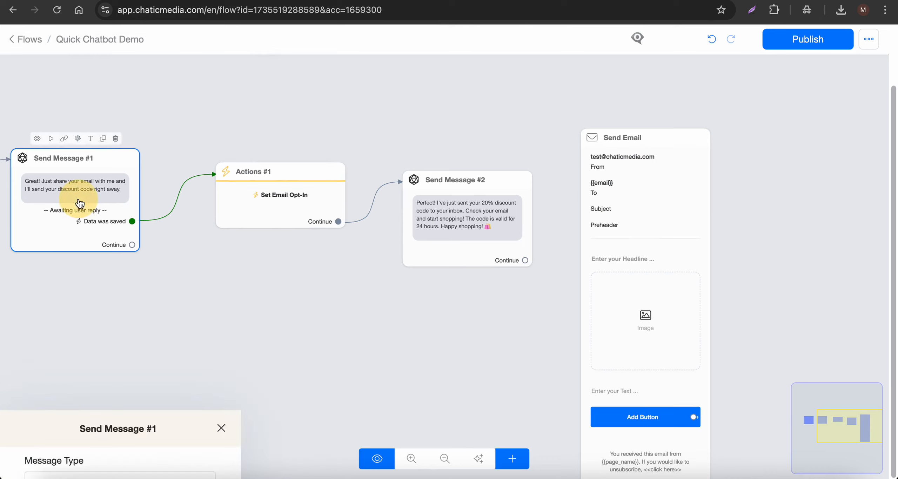
{"action": "left_click", "coordinate": [120, 250]}
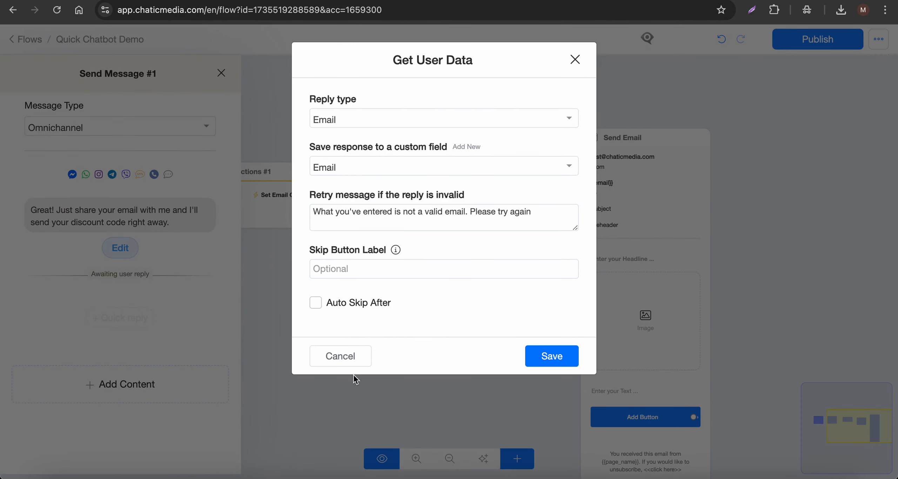
{"action": "left_click", "coordinate": [349, 364]}
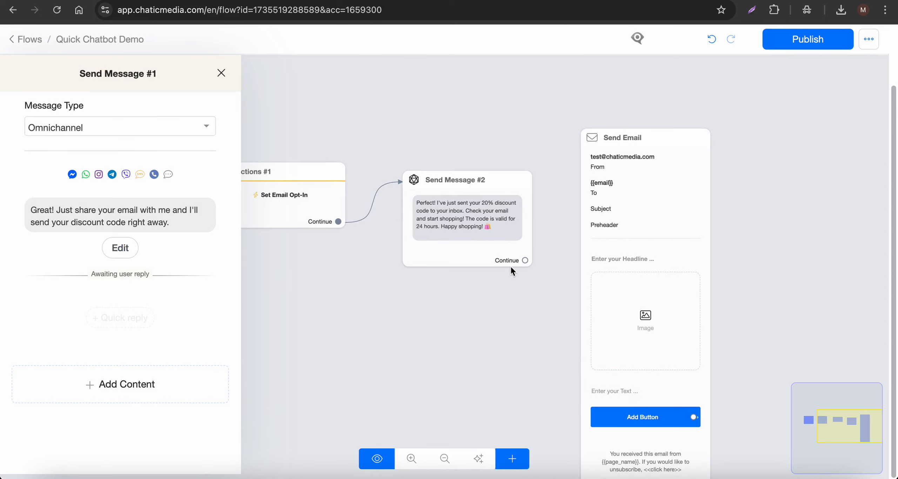
{"action": "left_click", "coordinate": [512, 270]}
{"action": "left_click_drag", "start_coordinate": [524, 260], "coordinate": [626, 207]}
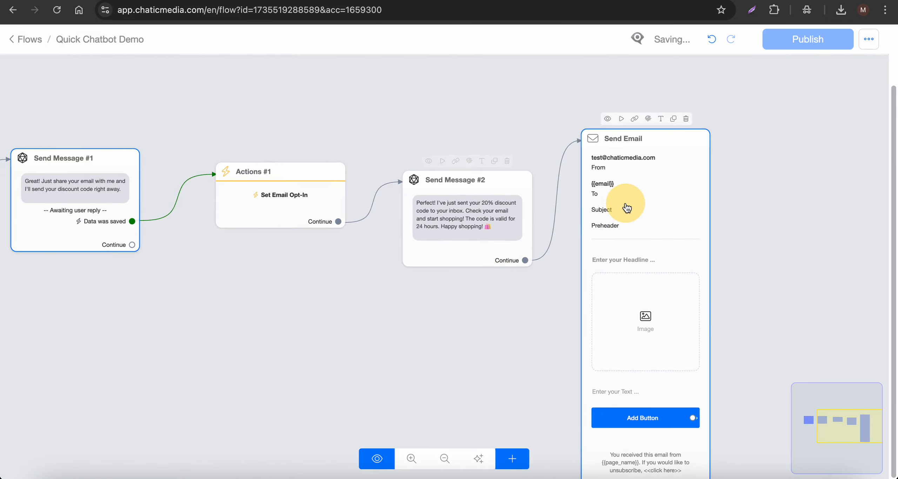
{"action": "left_click", "coordinate": [627, 208]}
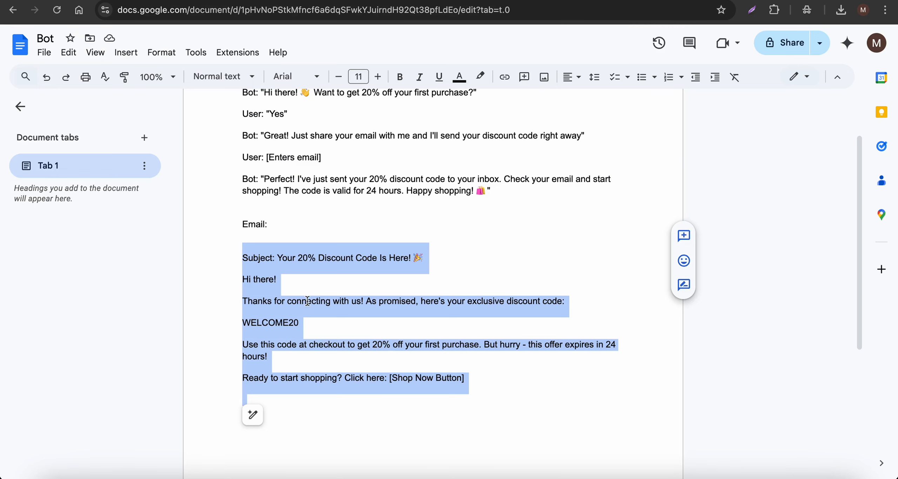
Copy the subject from the script document into the email's Subject and Preheader.
{"action": "left_click", "coordinate": [232, 251]}
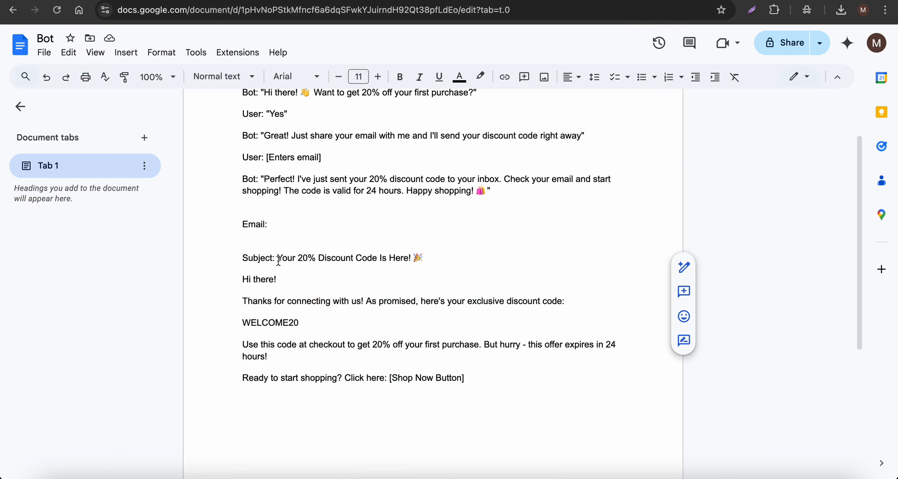
{"action": "left_click_drag", "start_coordinate": [277, 259], "coordinate": [437, 250]}
{"action": "key", "text": "ctrl+c"}
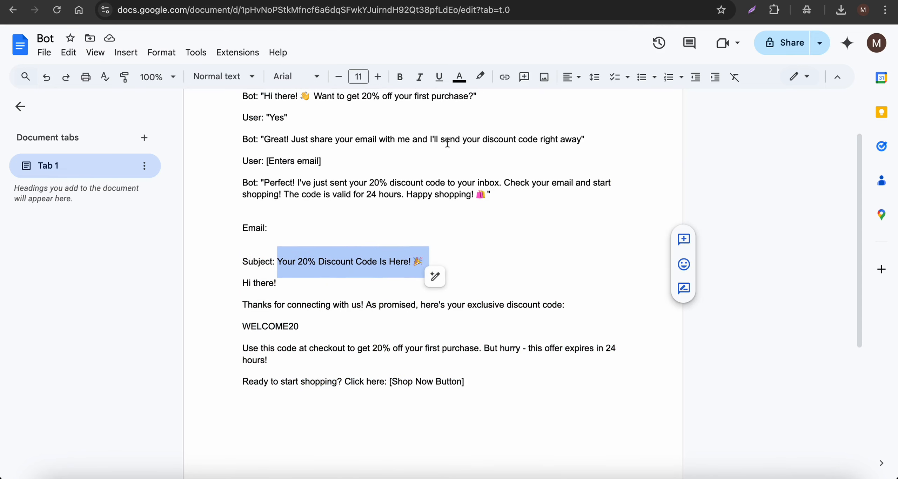
{"action": "key", "text": "ctrl+Tab"}
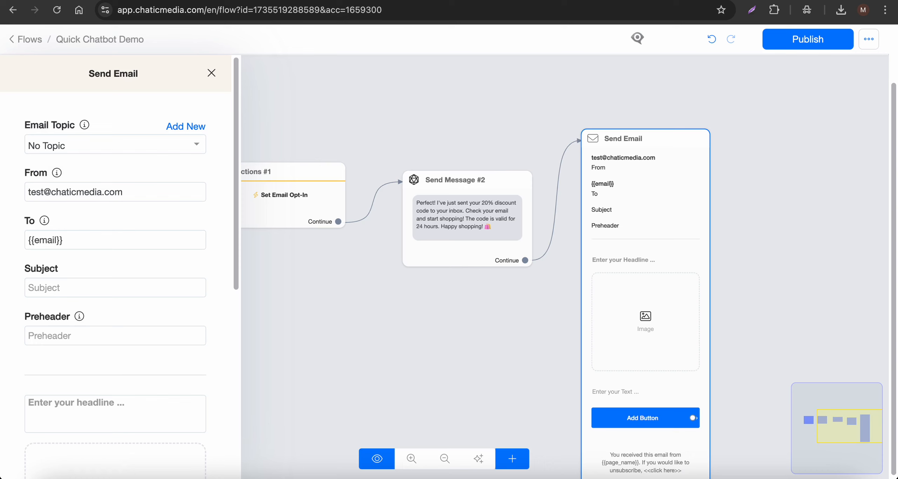
{"action": "left_click", "coordinate": [77, 285]}
{"action": "key", "text": "ctrl+v"}
{"action": "left_click", "coordinate": [85, 336]}
{"action": "key", "text": "ctrl+v"}
Remove the empty headline block and the image block from the email.
{"action": "scroll", "coordinate": [105, 316], "scroll_direction": "down", "scroll_amount": 4}
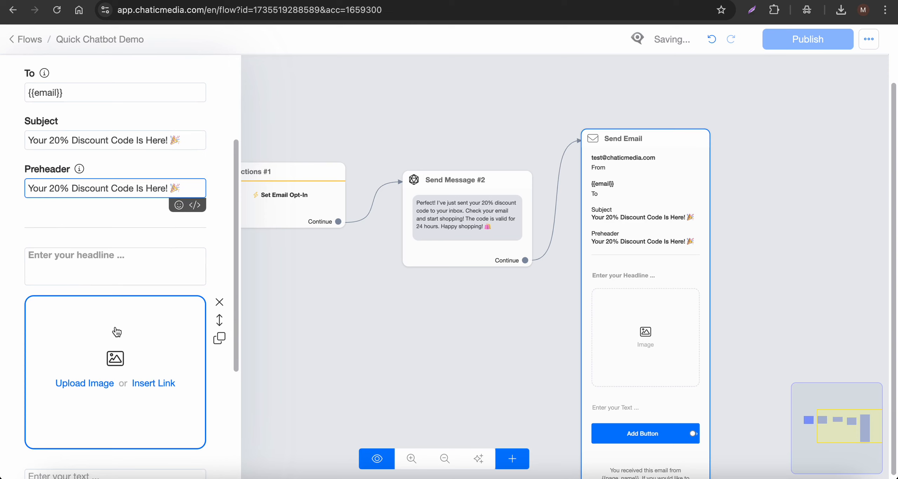
{"action": "left_click", "coordinate": [219, 254]}
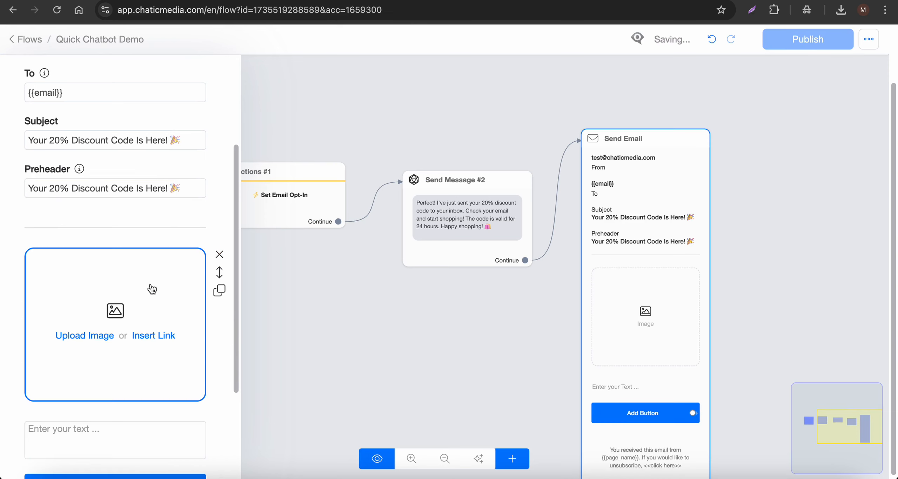
{"action": "left_click", "coordinate": [219, 258]}
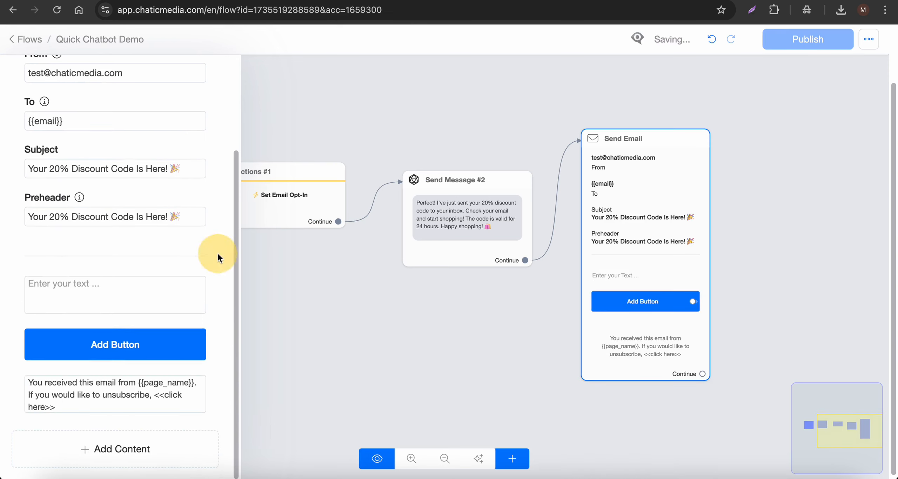
Copy the email body starting at 'Hi there!' from the script document.
{"action": "key", "text": "ctrl+Tab"}
{"action": "scroll", "coordinate": [382, 211], "scroll_direction": "down", "scroll_amount": 3}
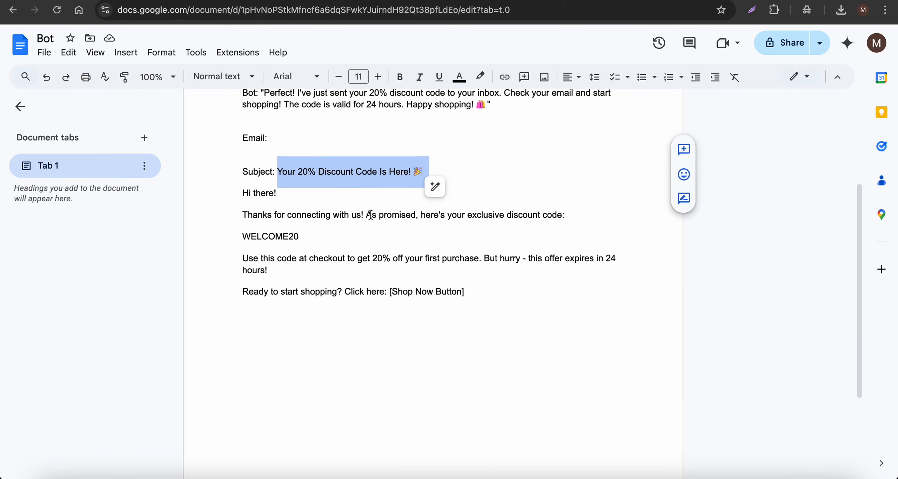
{"action": "left_click_drag", "start_coordinate": [243, 182], "coordinate": [384, 281]}
{"action": "key", "text": "super+c"}
Paste the WELCOME20 discount text into the email body with a blank line before the closing question.
{"action": "left_click", "coordinate": [424, 1]}
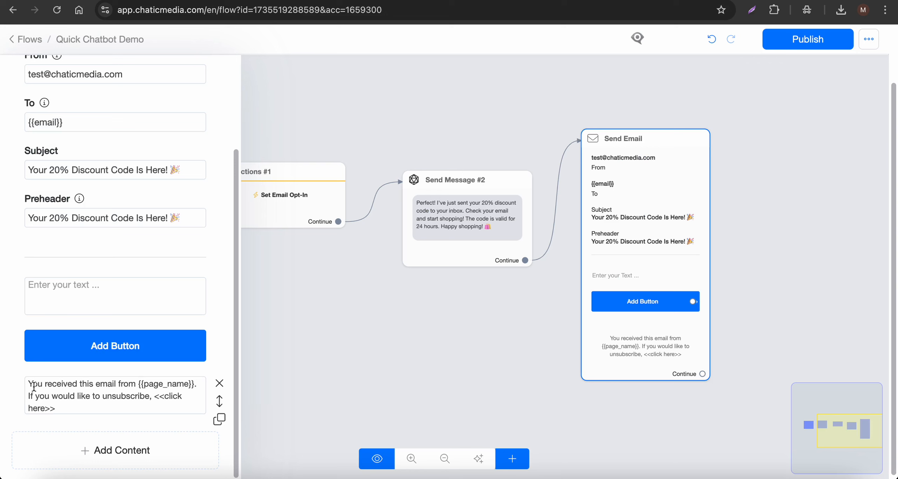
{"action": "left_click", "coordinate": [88, 298]}
{"action": "key", "text": "super+v"}
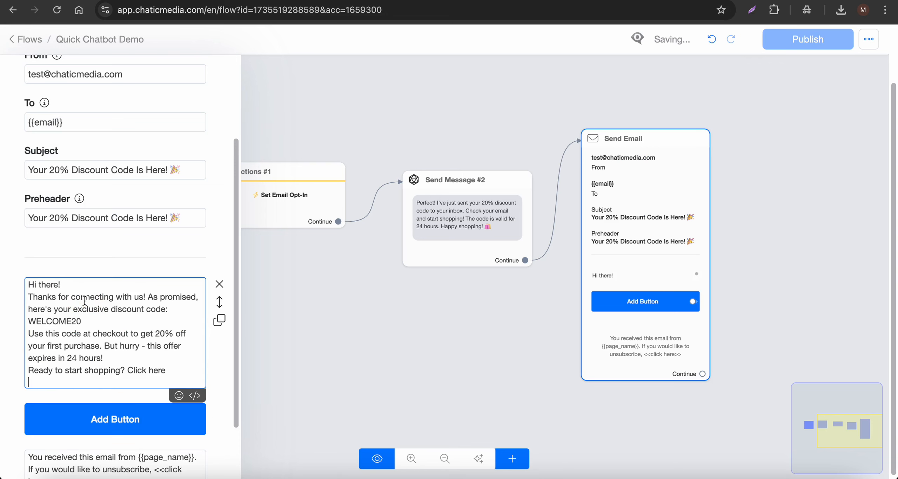
{"action": "left_click", "coordinate": [115, 358]}
{"action": "key", "text": "Return"}
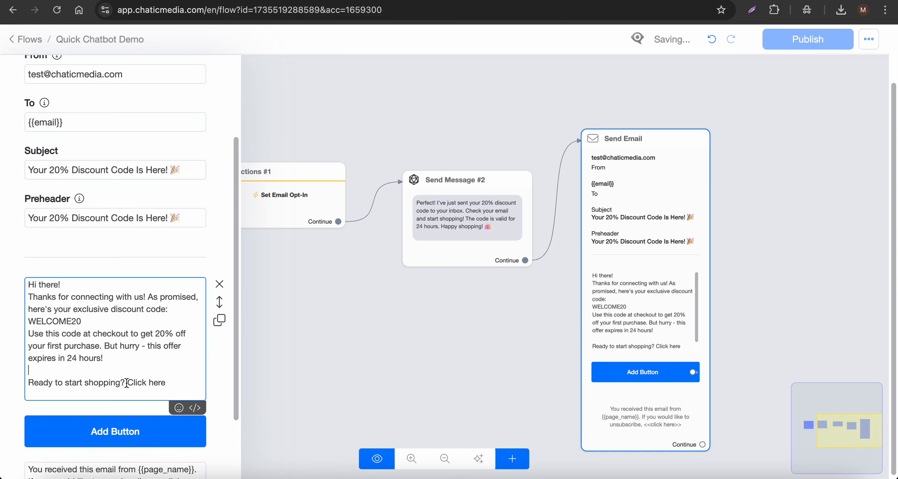
Replace 'Click here' after 'Ready to start shopping?' with the 👇 emoji.
{"action": "left_click_drag", "start_coordinate": [127, 382], "coordinate": [195, 386]}
{"action": "key", "text": "BackSpace"}
{"action": "left_click", "coordinate": [178, 408]}
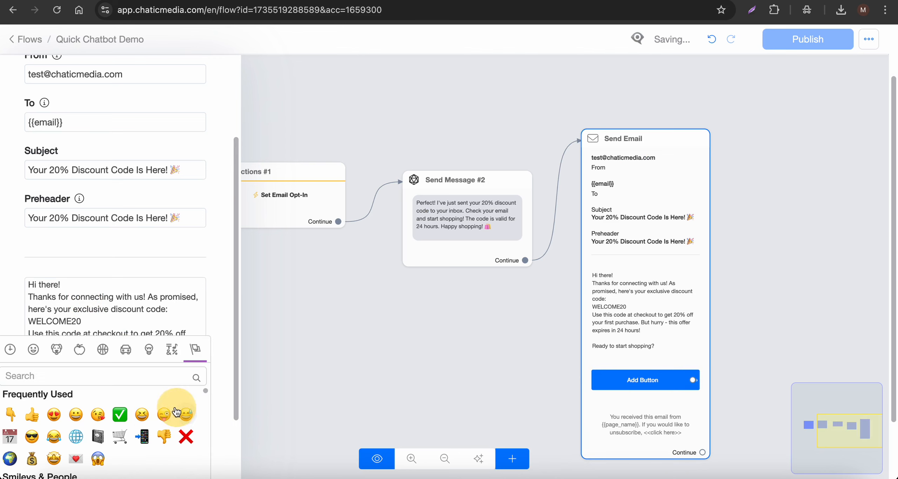
{"action": "left_click", "coordinate": [11, 414]}
{"action": "scroll", "coordinate": [131, 335], "scroll_direction": "down", "scroll_amount": 3}
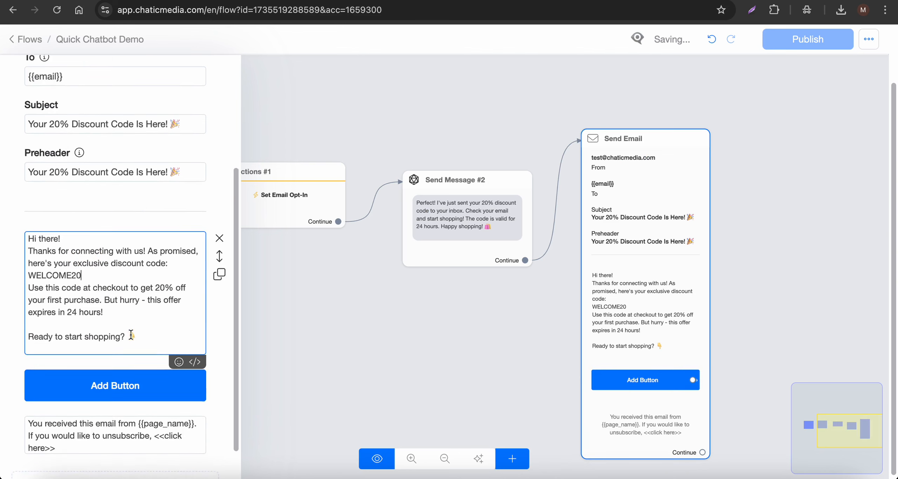
{"action": "left_click", "coordinate": [115, 354]}
Make the email button a 'Shop Now' link to chaticmedia.com and publish the flow.
{"action": "left_click_drag", "start_coordinate": [328, 102], "coordinate": [257, 102]}
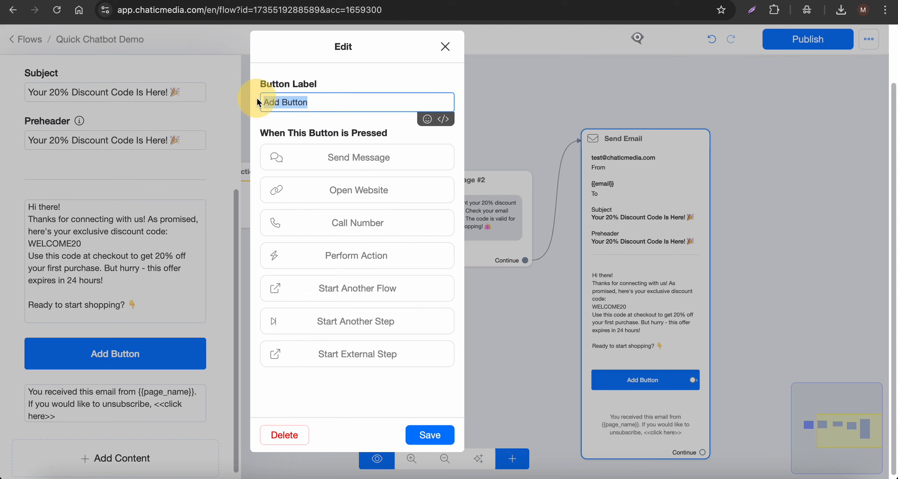
{"action": "type", "text": "Shop Now"}
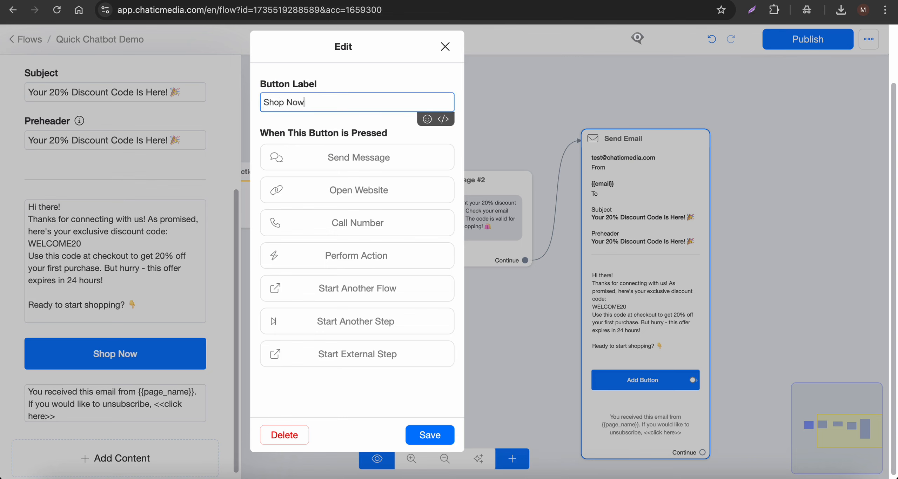
{"action": "left_click", "coordinate": [304, 191]}
{"action": "left_click", "coordinate": [304, 205]}
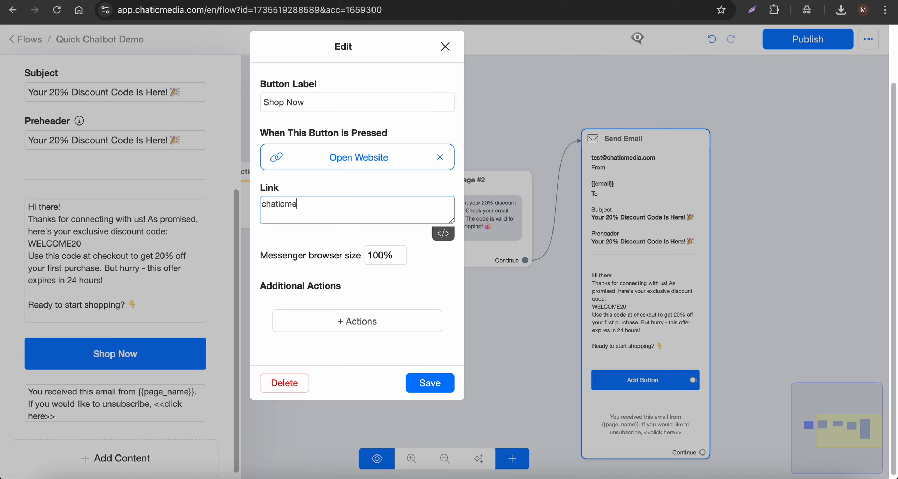
{"action": "left_click", "coordinate": [435, 386]}
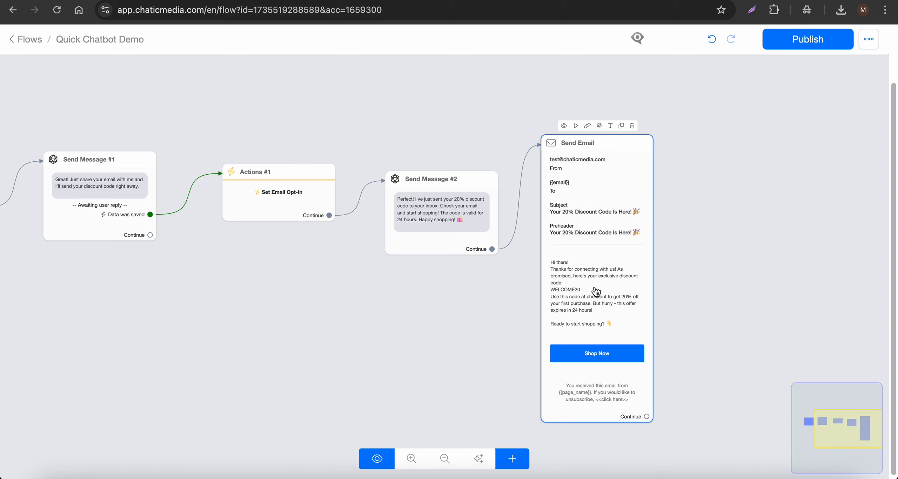
{"action": "scroll", "coordinate": [596, 291], "scroll_direction": "down", "scroll_amount": 3}
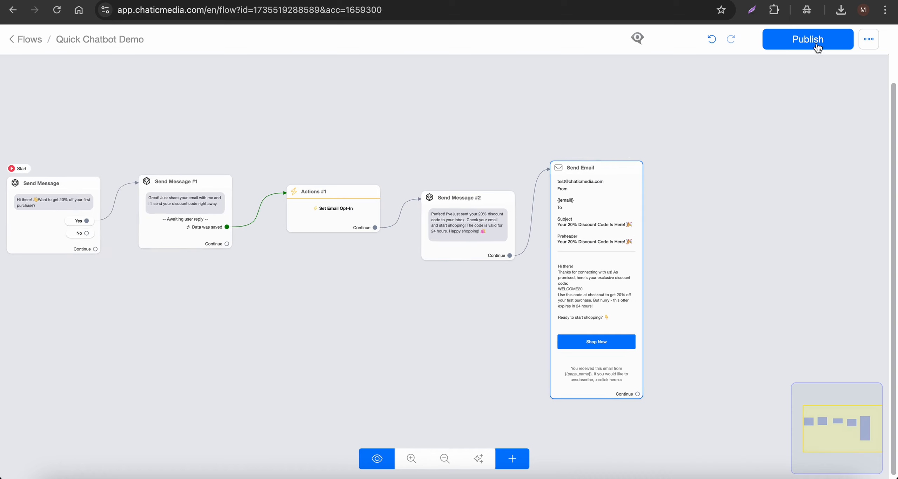
{"action": "left_click", "coordinate": [807, 39]}
Create Send Message #3 from the No answer with the text 'No worries! have a great day!'.
{"action": "scroll", "coordinate": [812, 70], "scroll_direction": "down", "scroll_amount": 3}
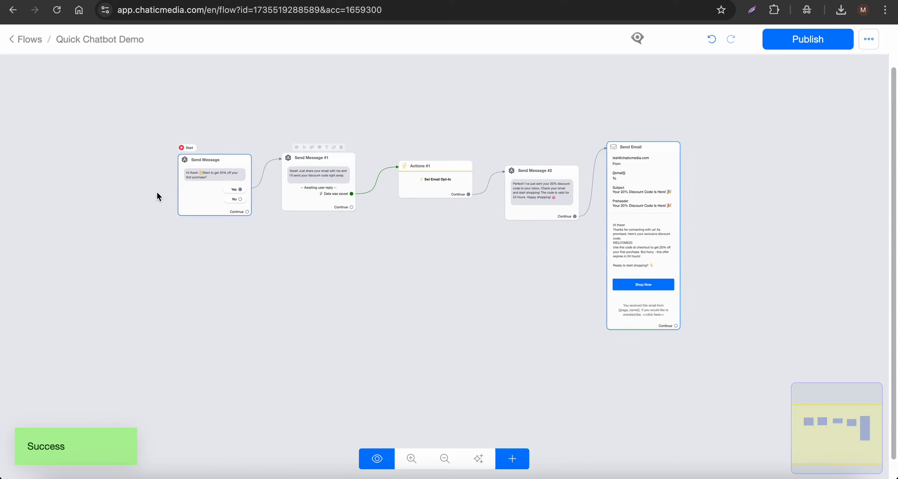
{"action": "scroll", "coordinate": [156, 190], "scroll_direction": "up", "scroll_amount": 5}
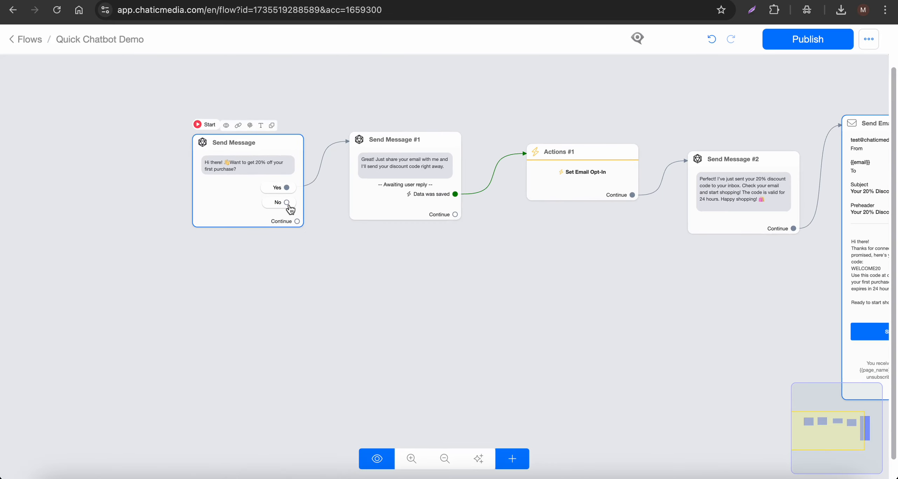
{"action": "left_click_drag", "start_coordinate": [286, 203], "coordinate": [170, 339]}
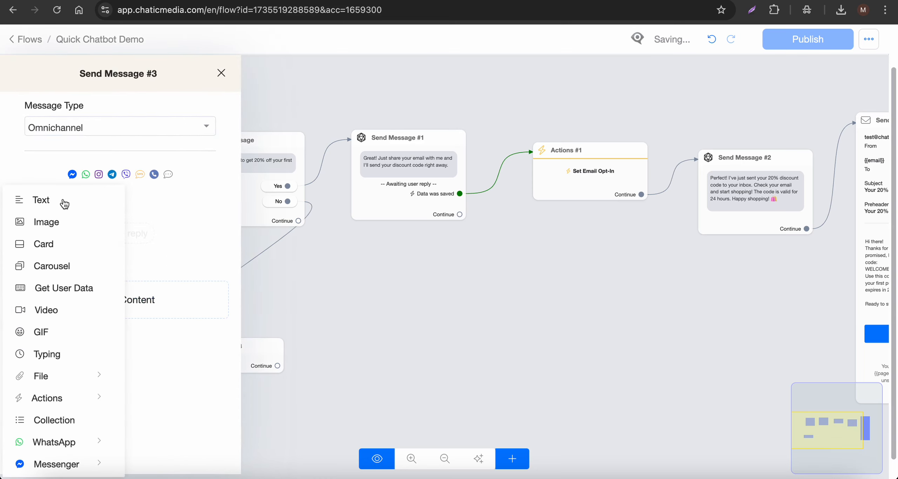
{"action": "left_click", "coordinate": [63, 202]}
{"action": "left_click", "coordinate": [94, 213]}
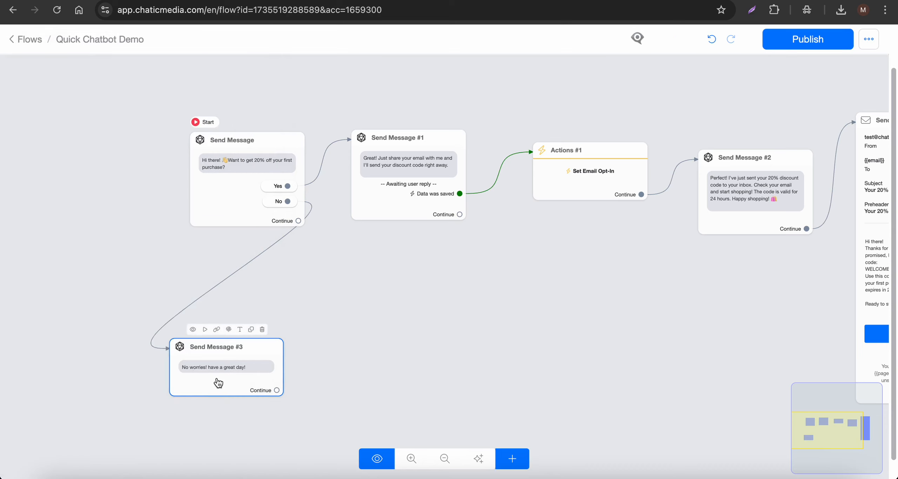
Add an 'I want a discount!' quick reply to Send Message #3.
{"action": "left_click", "coordinate": [217, 377]}
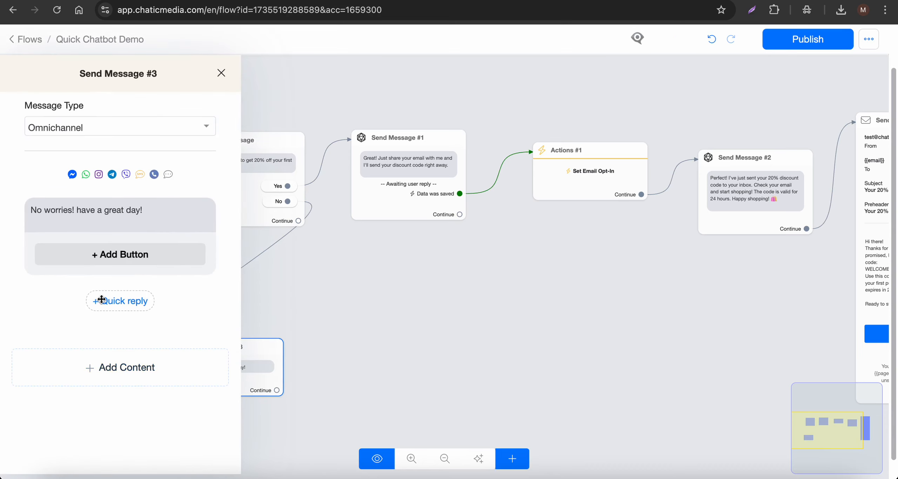
{"action": "left_click", "coordinate": [101, 299]}
{"action": "left_click", "coordinate": [87, 305]}
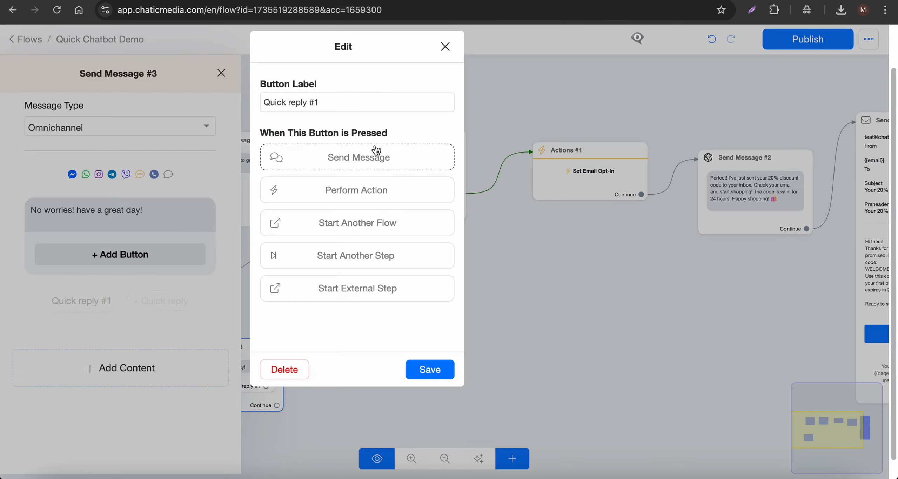
{"action": "type", "text": "I want a discount!"}
{"action": "left_click", "coordinate": [427, 368]}
{"action": "left_click", "coordinate": [407, 315]}
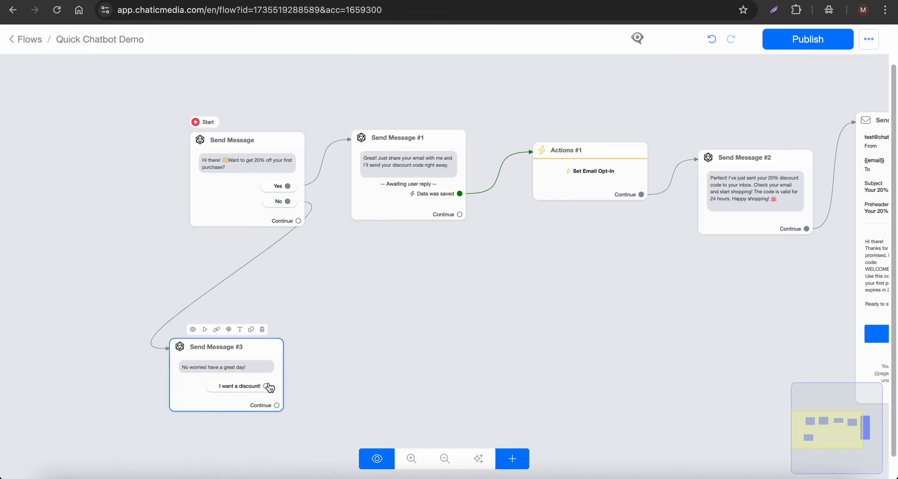
Connect the 'I want a discount!' quick reply back to Send Message #1.
{"action": "left_click_drag", "start_coordinate": [266, 386], "coordinate": [406, 183]}
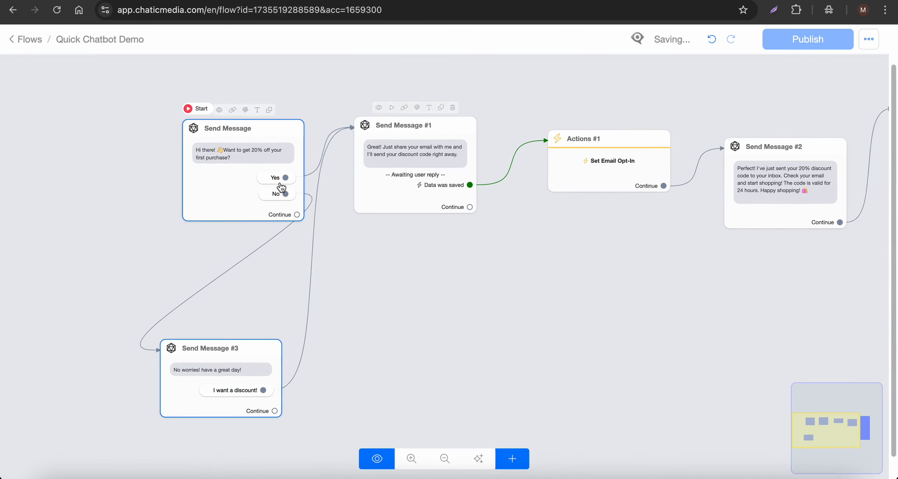
{"action": "scroll", "coordinate": [204, 404], "scroll_direction": "up", "scroll_amount": 3}
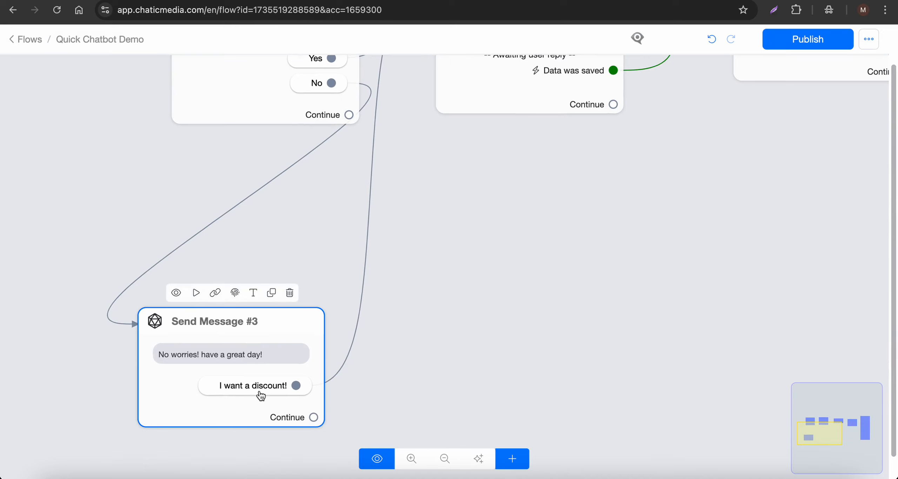
{"action": "scroll", "coordinate": [254, 393], "scroll_direction": "down", "scroll_amount": 2}
Move the starting message step left to tidy the canvas layout.
{"action": "left_click_drag", "start_coordinate": [239, 156], "coordinate": [154, 152]}
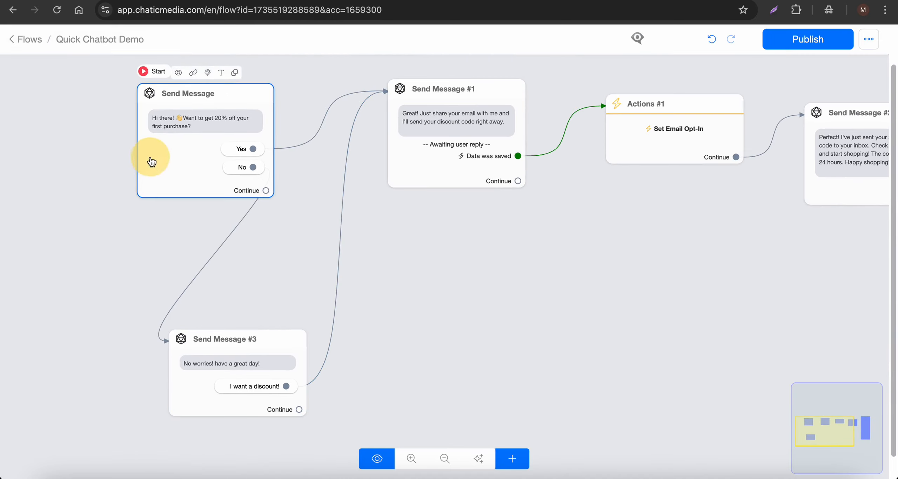
{"action": "scroll", "coordinate": [264, 214], "scroll_direction": "down", "scroll_amount": 2}
{"action": "left_click", "coordinate": [237, 336]}
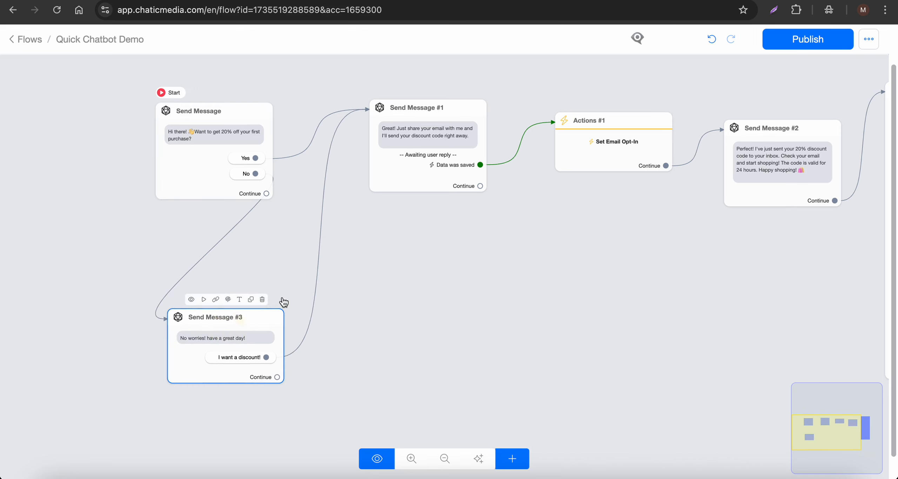
{"action": "scroll", "coordinate": [187, 203], "scroll_direction": "down", "scroll_amount": 2}
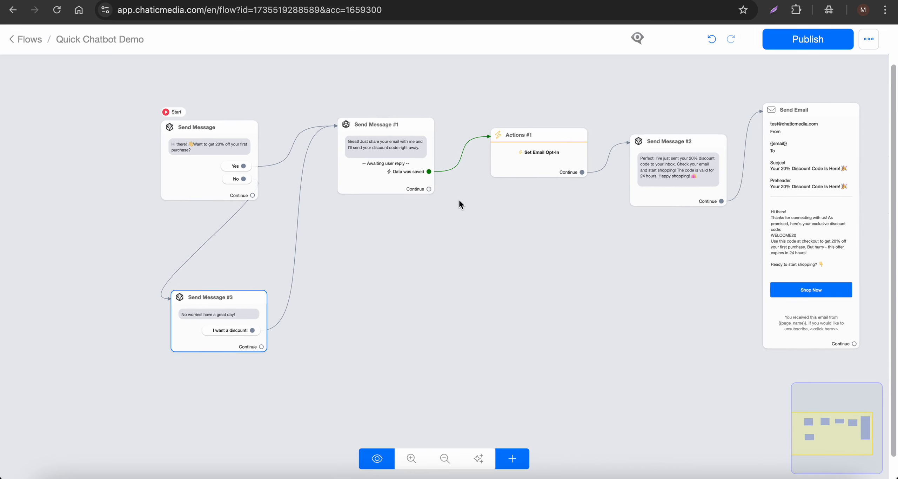
{"action": "left_click", "coordinate": [525, 460]}
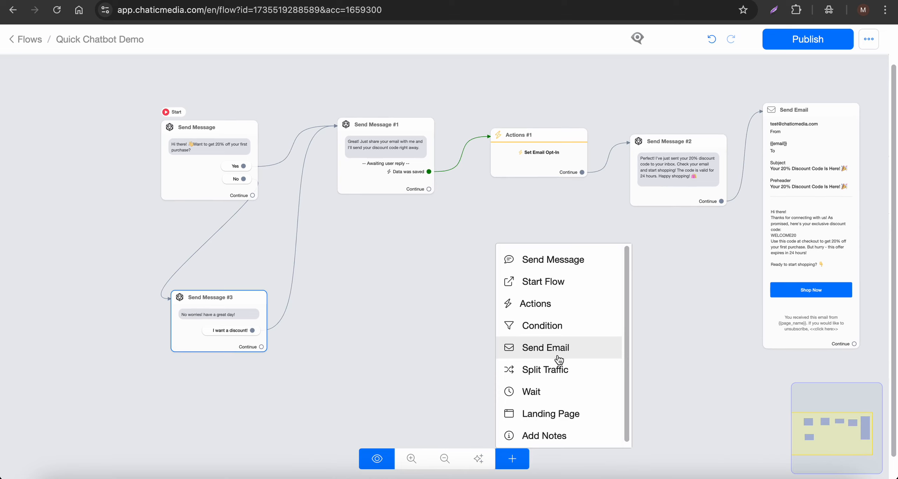
{"action": "left_click", "coordinate": [528, 395]}
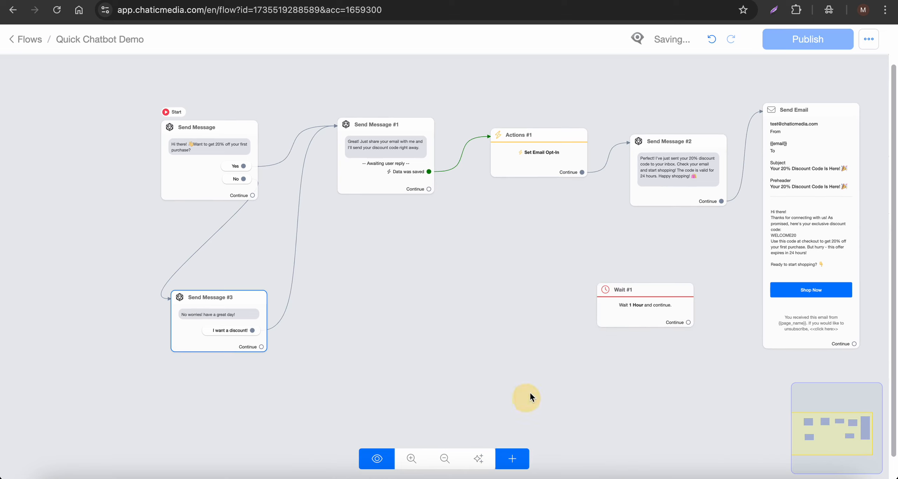
{"action": "left_click", "coordinate": [629, 311]}
{"action": "left_click", "coordinate": [182, 168]}
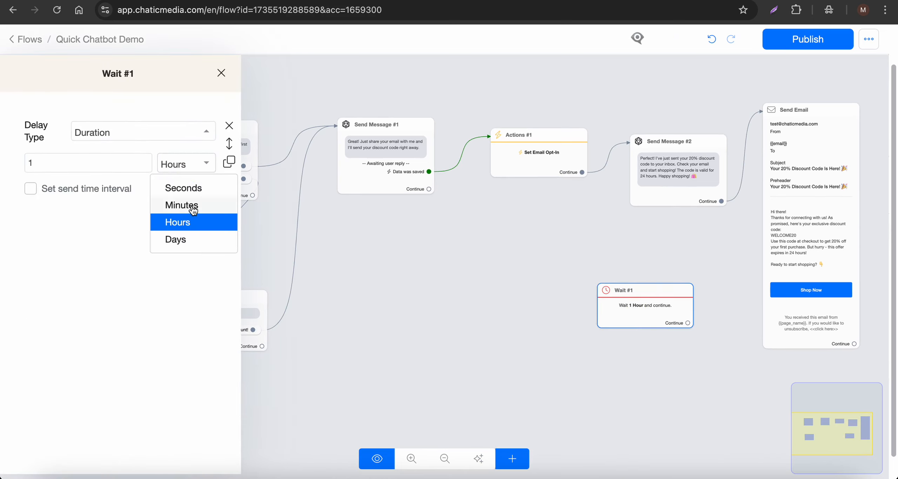
{"action": "left_click", "coordinate": [527, 301]}
{"action": "mouse_move", "coordinate": [651, 315]}
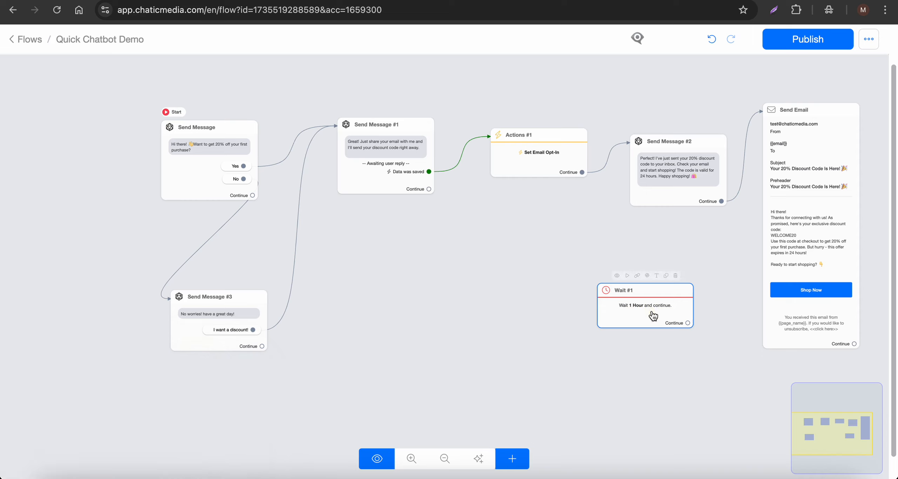
{"action": "left_click", "coordinate": [676, 275]}
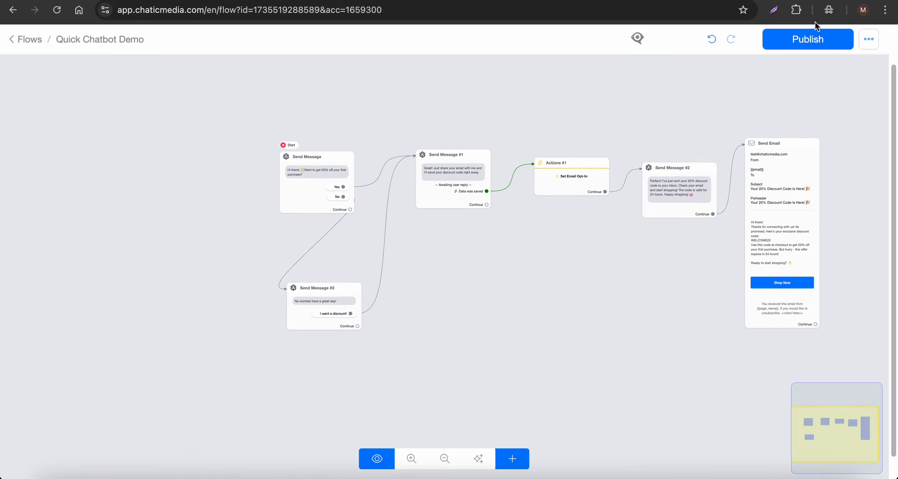
Publish the updated flow and open its preview.
{"action": "left_click", "coordinate": [812, 36]}
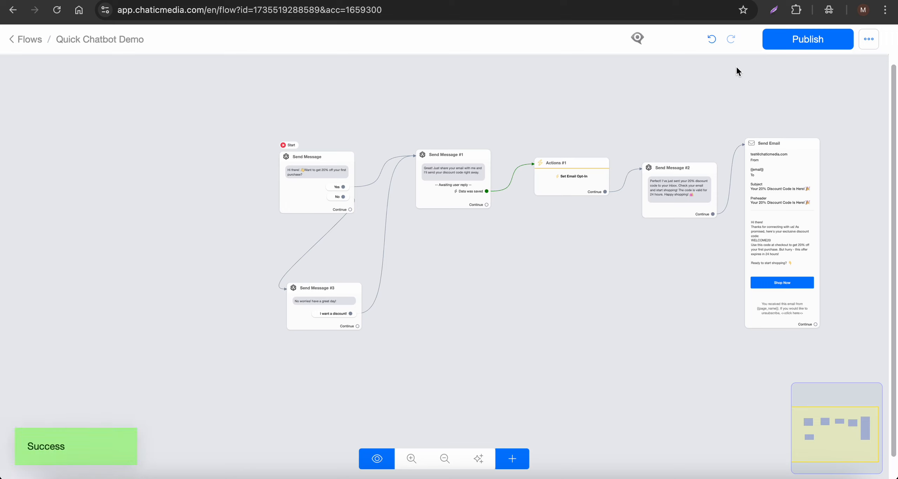
{"action": "left_click", "coordinate": [639, 39]}
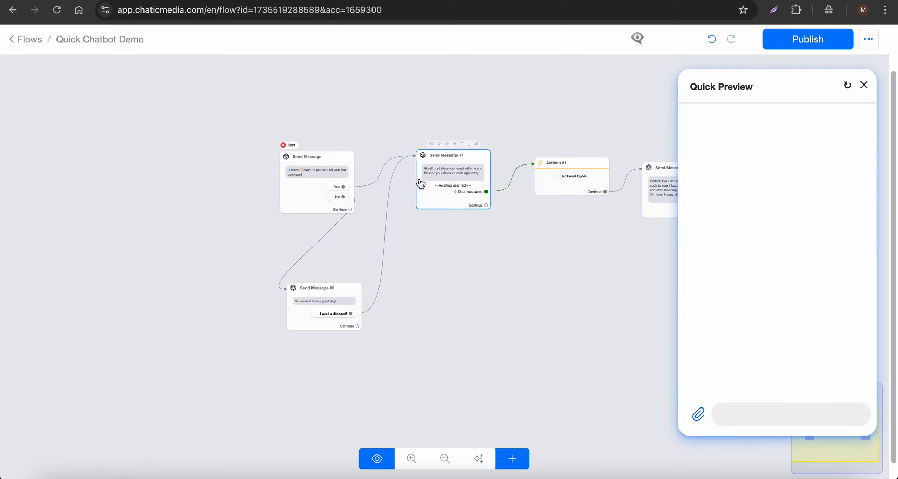
{"action": "scroll", "coordinate": [323, 201], "scroll_direction": "up", "scroll_amount": 3}
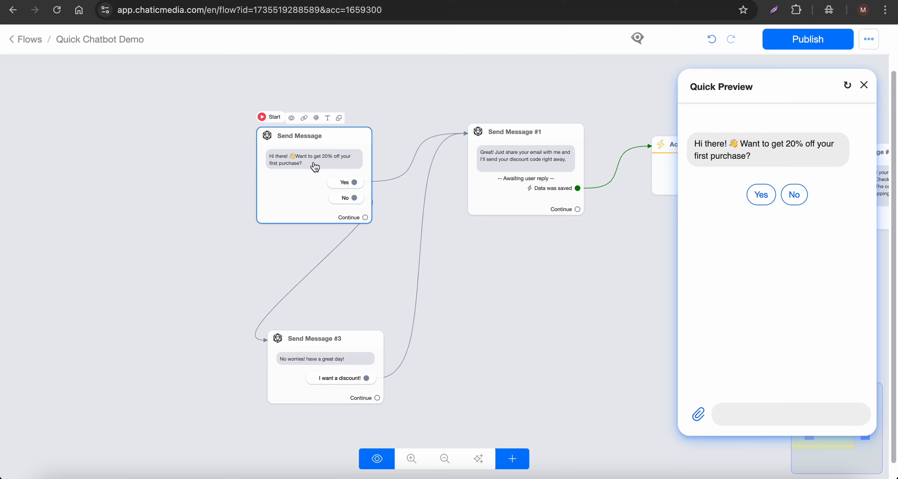
In the preview, answer No, request a discount and submit an email address.
{"action": "left_click", "coordinate": [793, 206]}
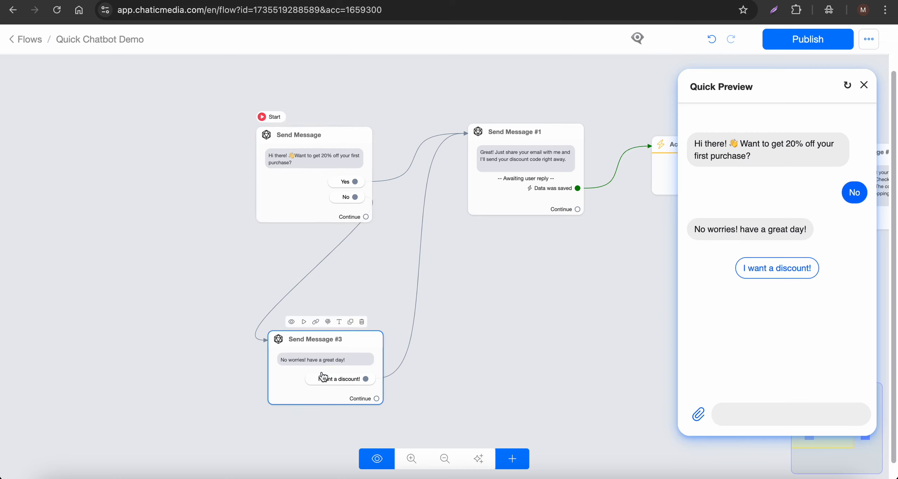
{"action": "left_click", "coordinate": [789, 269]}
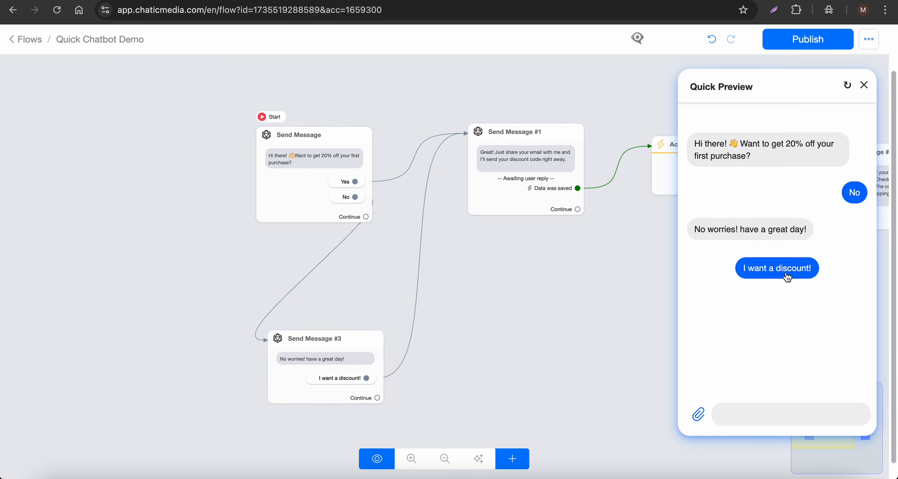
{"action": "left_click", "coordinate": [787, 276]}
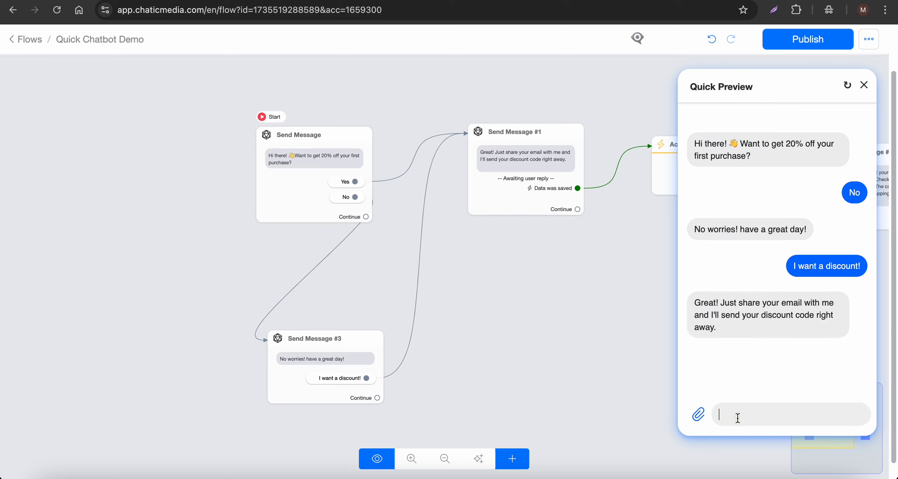
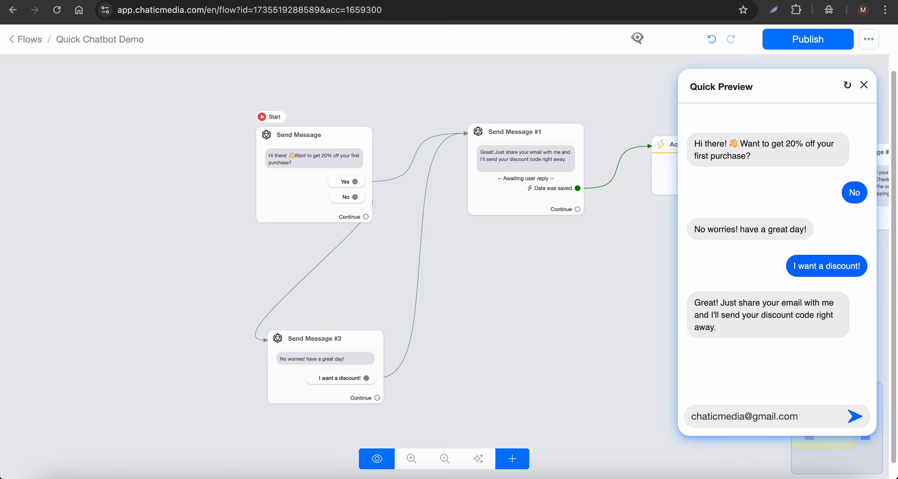
{"action": "key", "text": "Return"}
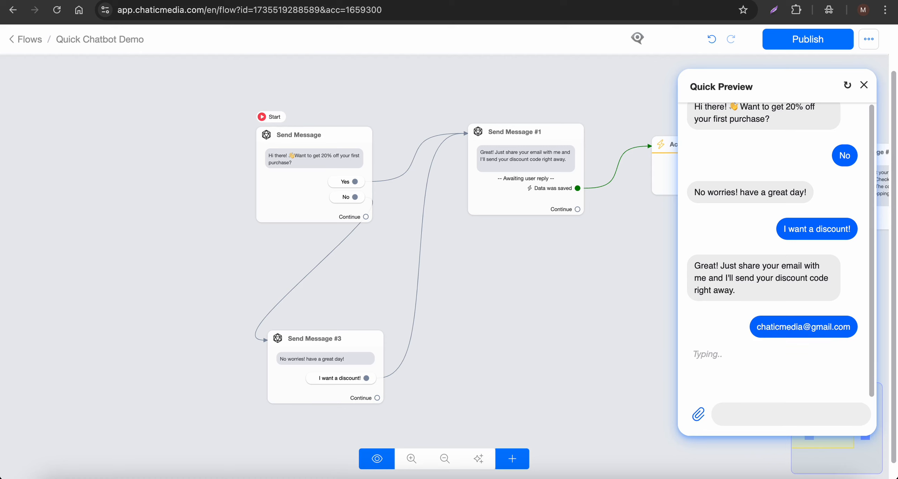
Highlight the bot's discount confirmation reply in the preview chat.
{"action": "scroll", "coordinate": [424, 263], "scroll_direction": "down", "scroll_amount": 5}
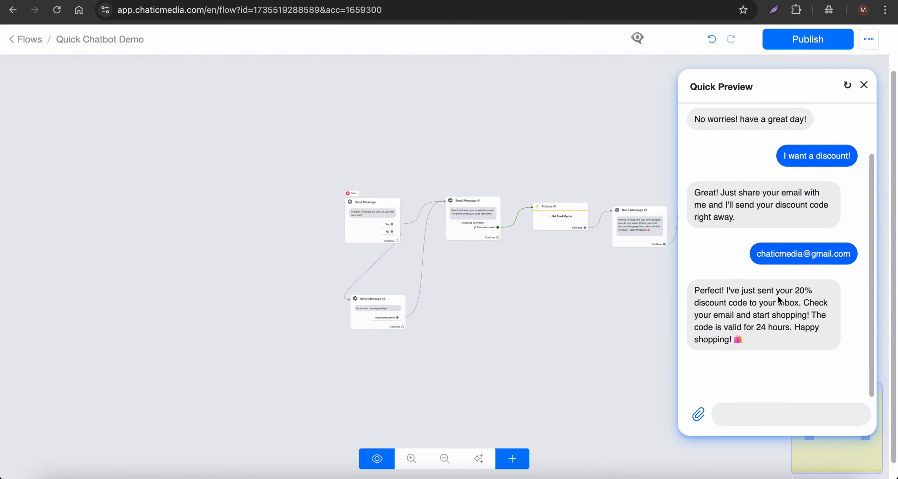
{"action": "left_click_drag", "start_coordinate": [727, 288], "coordinate": [772, 328]}
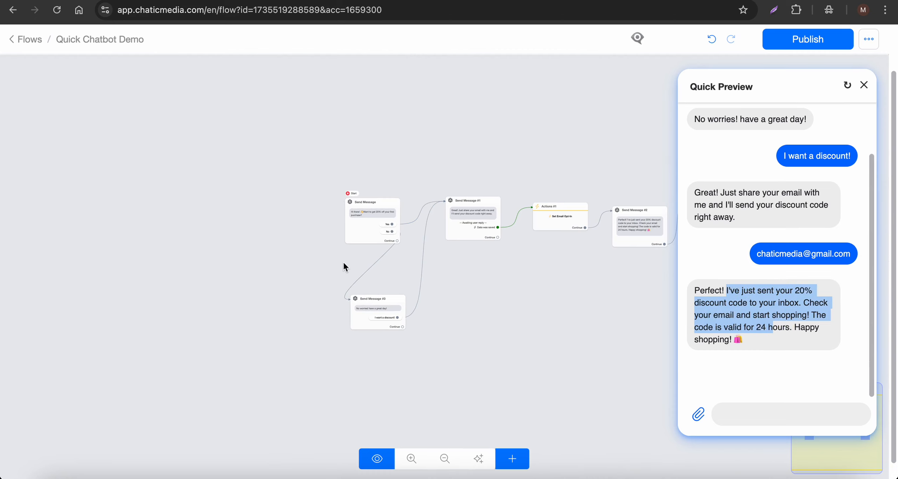
{"action": "scroll", "coordinate": [343, 261], "scroll_direction": "down", "scroll_amount": 2}
{"action": "scroll", "coordinate": [647, 247], "scroll_direction": "up", "scroll_amount": 5}
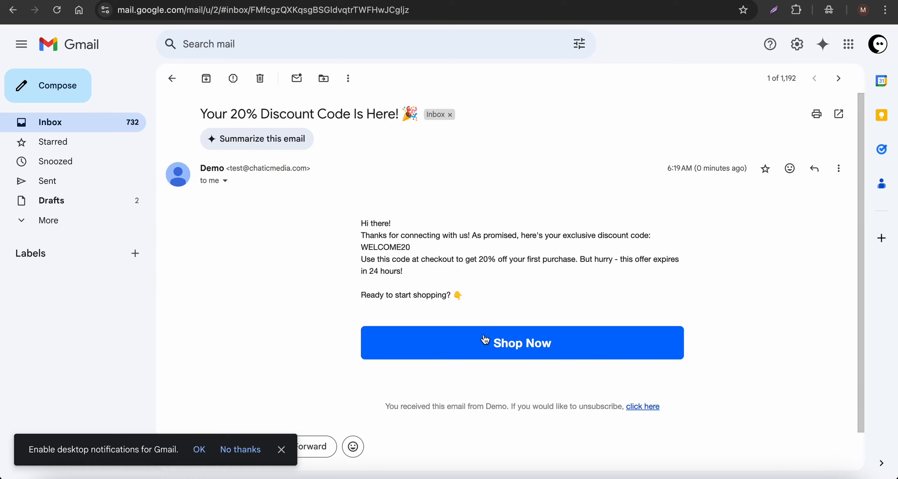
Open the Shop Now link in the received WELCOME20 discount email.
{"action": "left_click", "coordinate": [501, 346]}
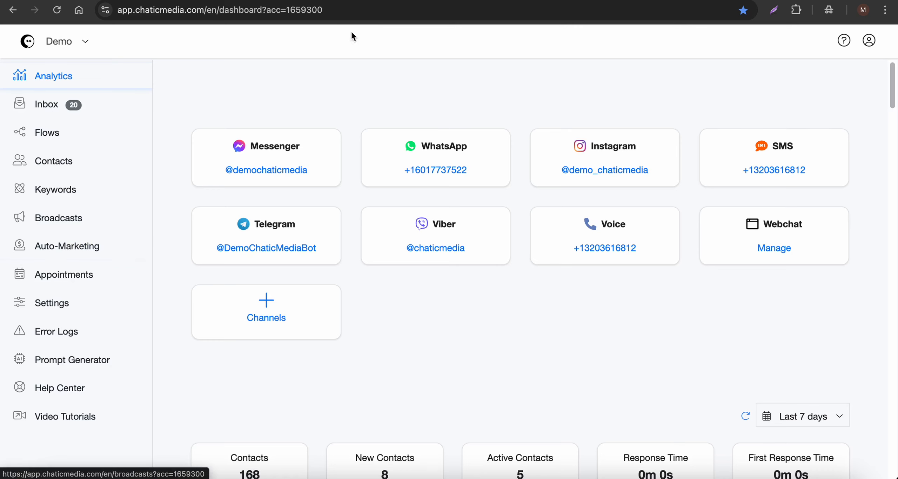
Under Auto-Marketing, add an Instagram comment automation named 'quick chatbot deomo'.
{"action": "left_click", "coordinate": [452, 1]}
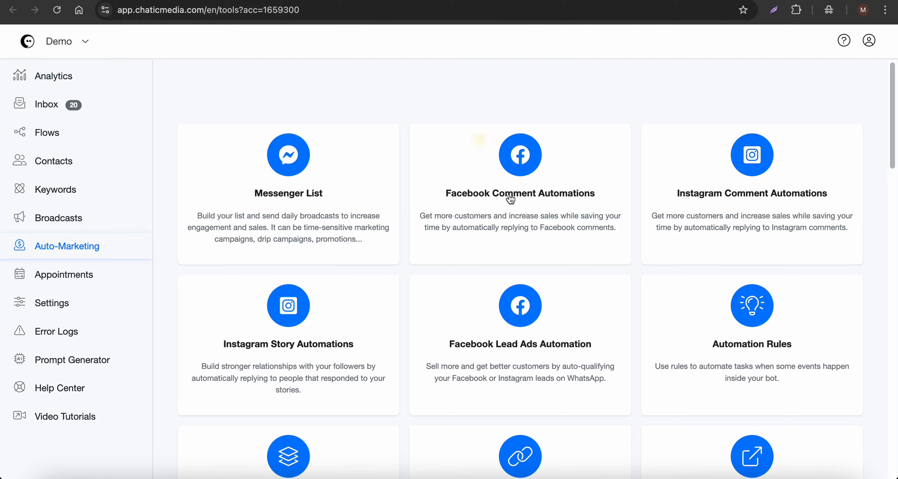
{"action": "left_click", "coordinate": [767, 203]}
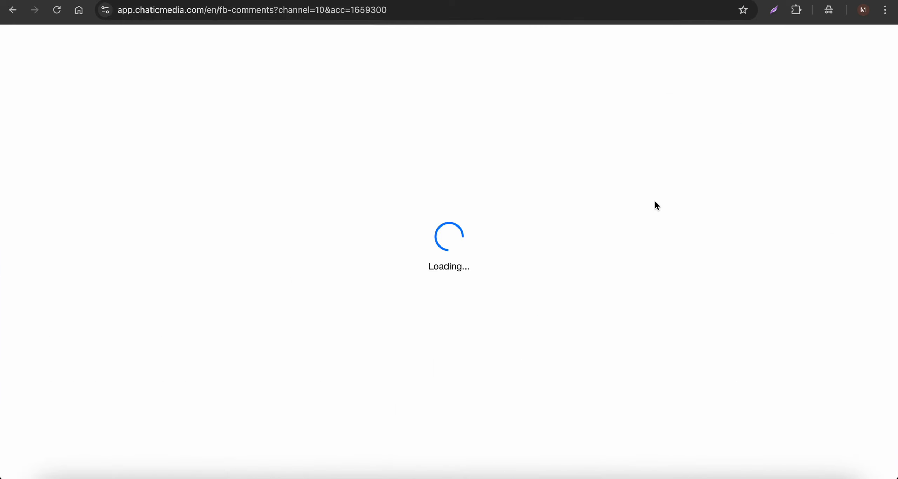
{"action": "left_click", "coordinate": [726, 158]}
{"action": "left_click", "coordinate": [337, 100]}
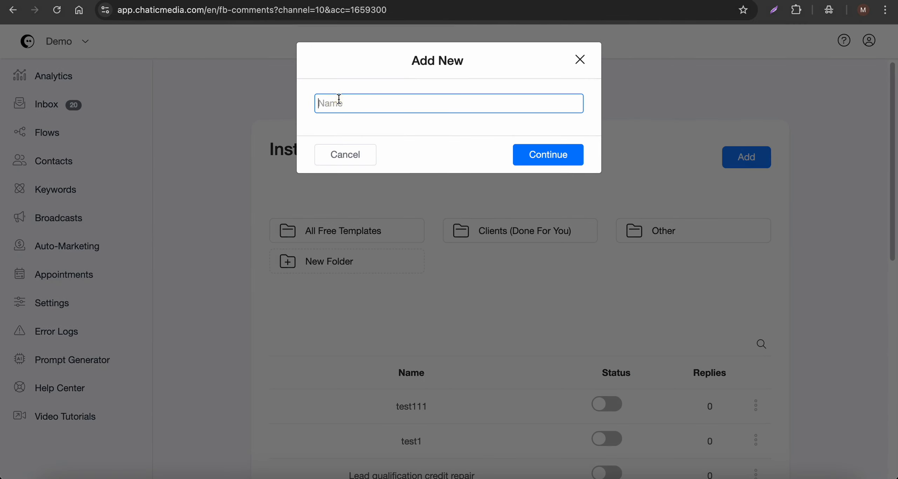
{"action": "type", "text": "quick chatbot deomo"}
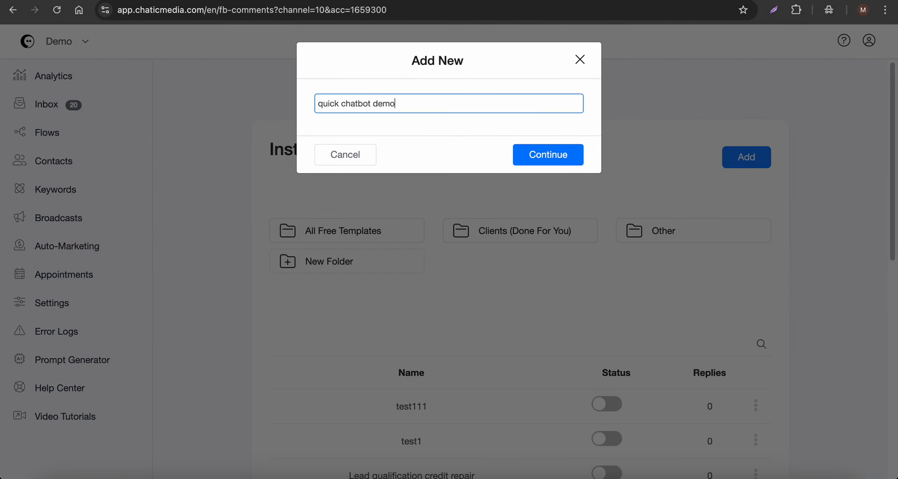
{"action": "left_click", "coordinate": [559, 154]}
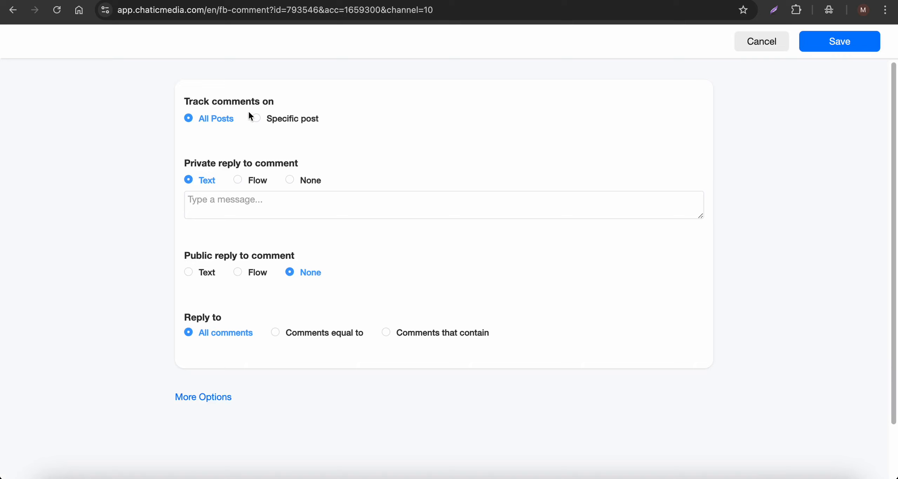
Set the private reply to comments to send the Quick Chatbot Demo flow.
{"action": "left_click_drag", "start_coordinate": [183, 163], "coordinate": [279, 164]}
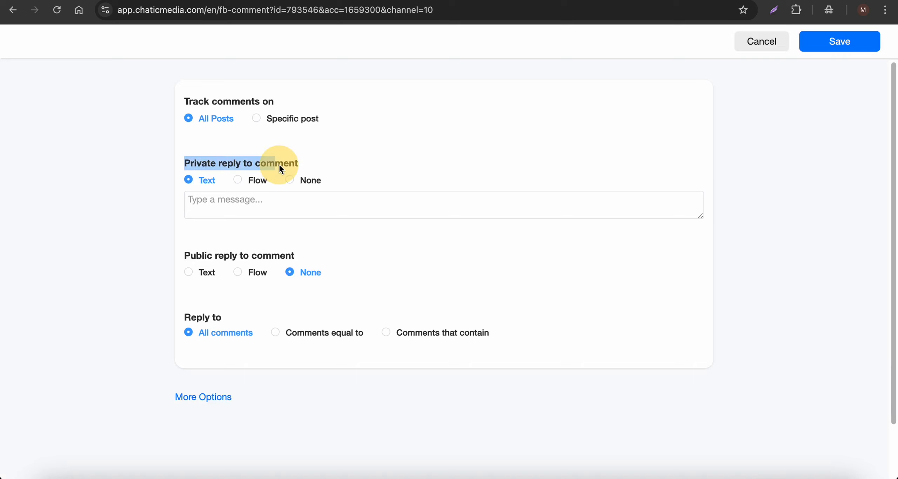
{"action": "left_click", "coordinate": [245, 187]}
{"action": "left_click", "coordinate": [258, 184]}
{"action": "left_click", "coordinate": [259, 201]}
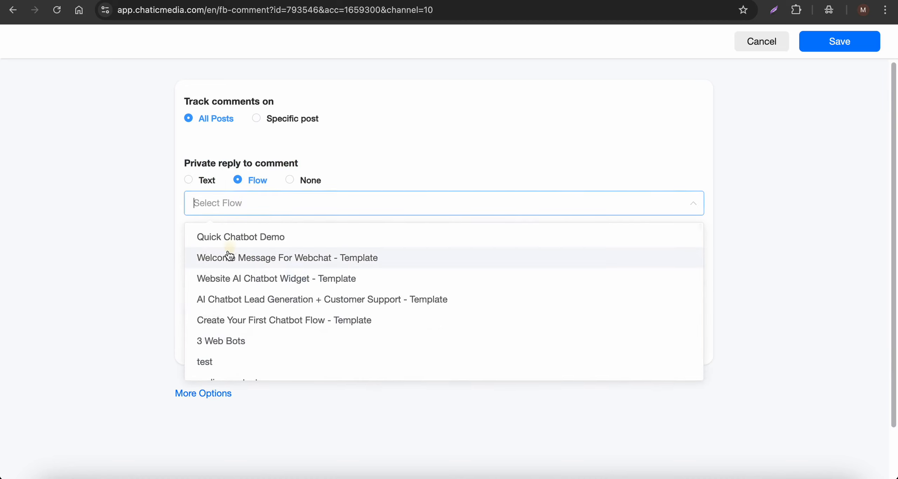
{"action": "left_click", "coordinate": [240, 241]}
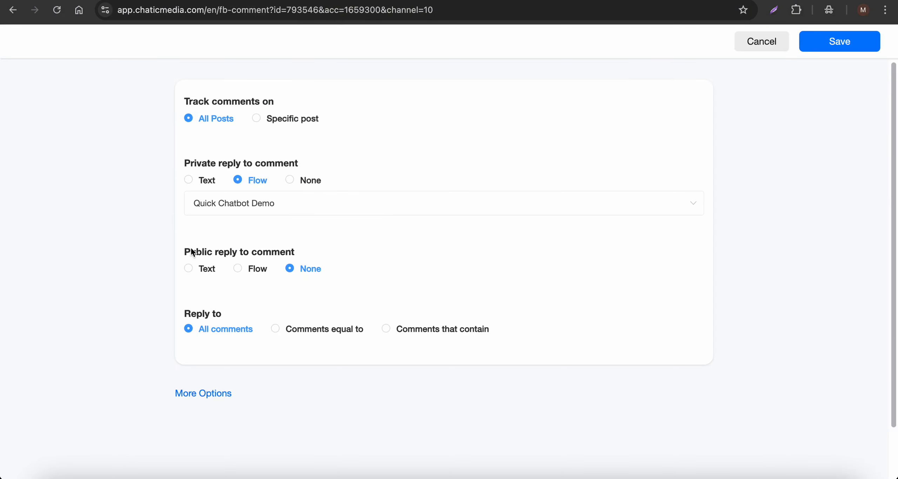
Make the public reply a text message and trigger only on comments equal to 'demo'.
{"action": "left_click_drag", "start_coordinate": [184, 252], "coordinate": [305, 248]}
{"action": "left_click", "coordinate": [197, 273]}
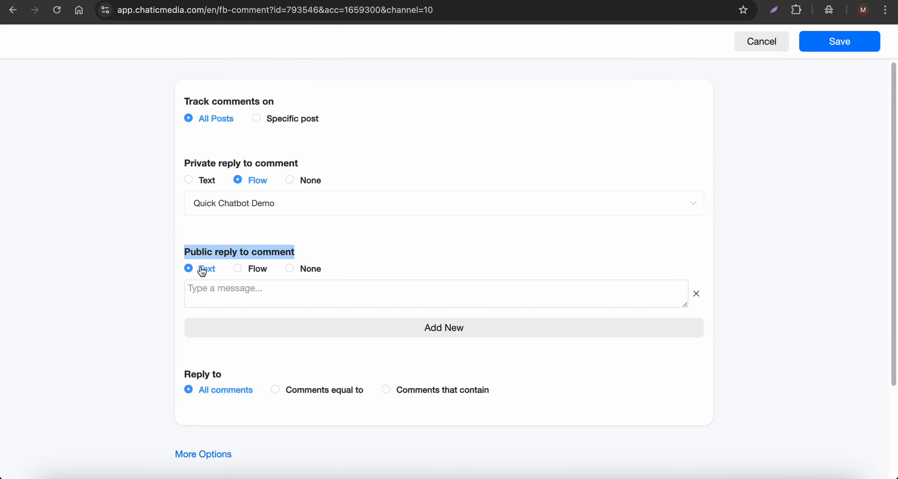
{"action": "scroll", "coordinate": [228, 348], "scroll_direction": "down", "scroll_amount": 4}
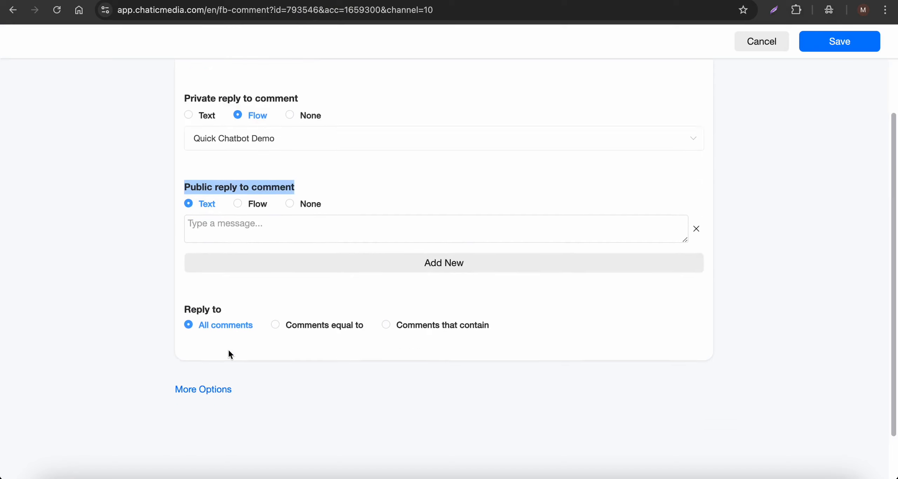
{"action": "left_click", "coordinate": [336, 277]}
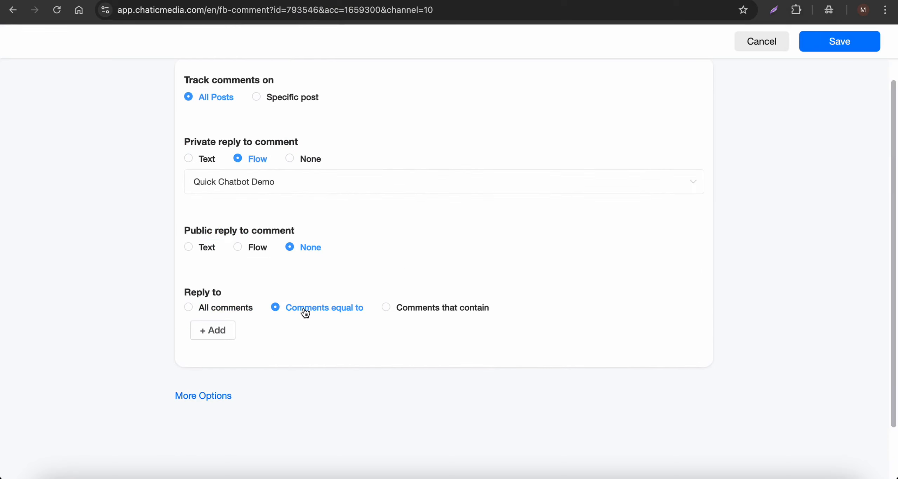
{"action": "left_click", "coordinate": [216, 332]}
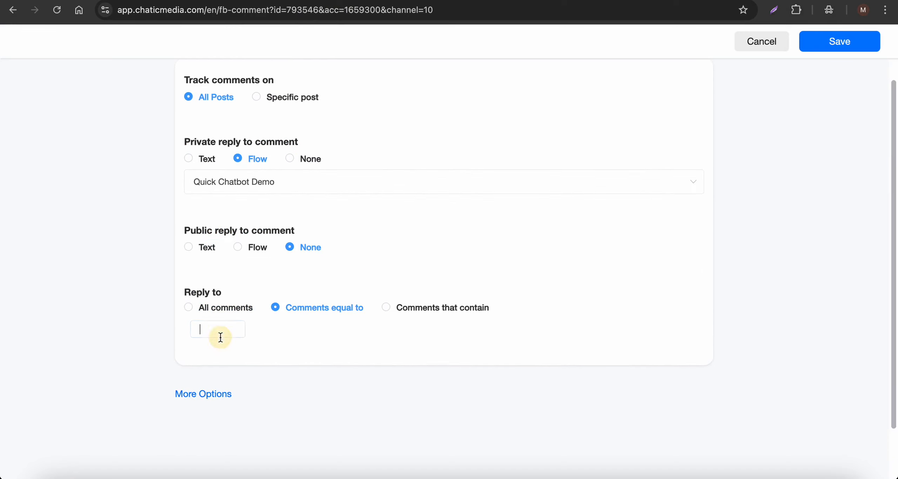
{"action": "type", "text": "demo"}
{"action": "key", "text": "Return"}
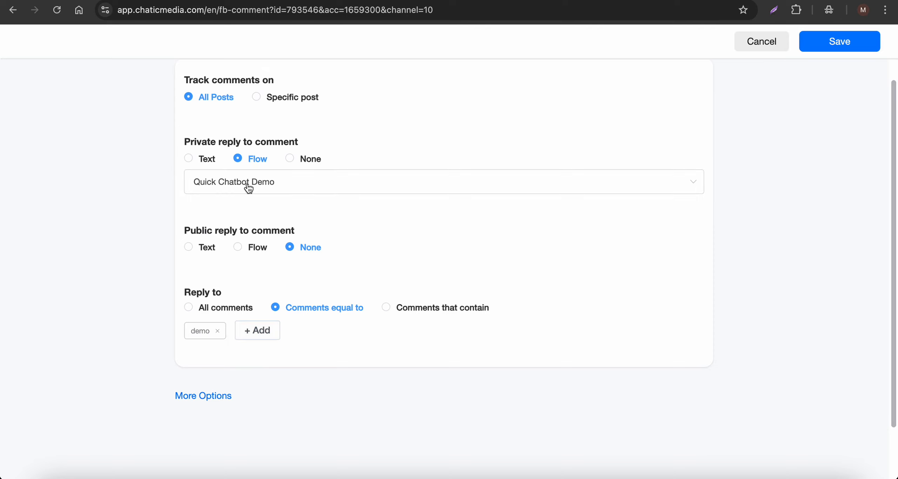
Focus the public text reply box, then show the Quick Chatbot Previews slide in Canva.
{"action": "left_click", "coordinate": [205, 248]}
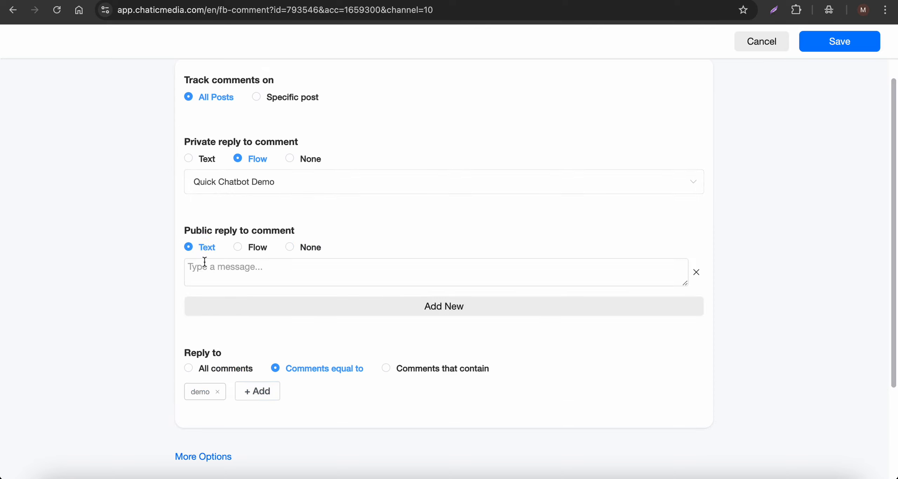
{"action": "left_click", "coordinate": [204, 263]}
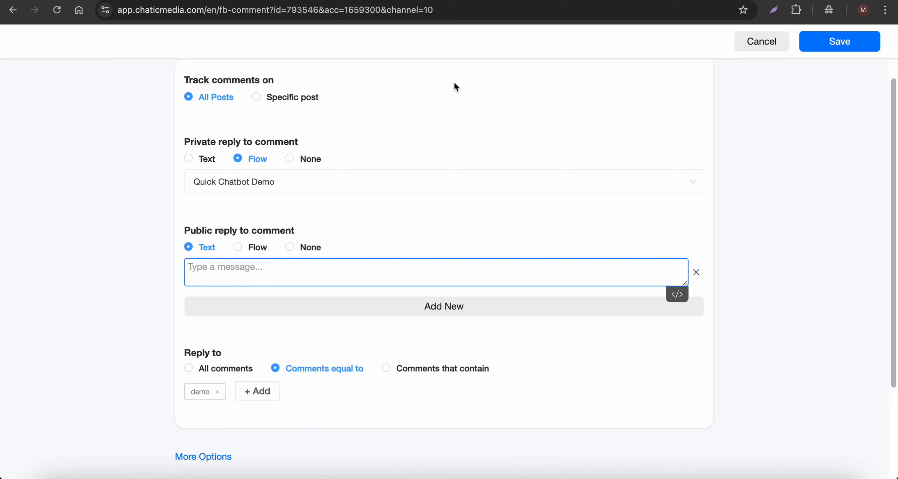
{"action": "left_click", "coordinate": [404, 0]}
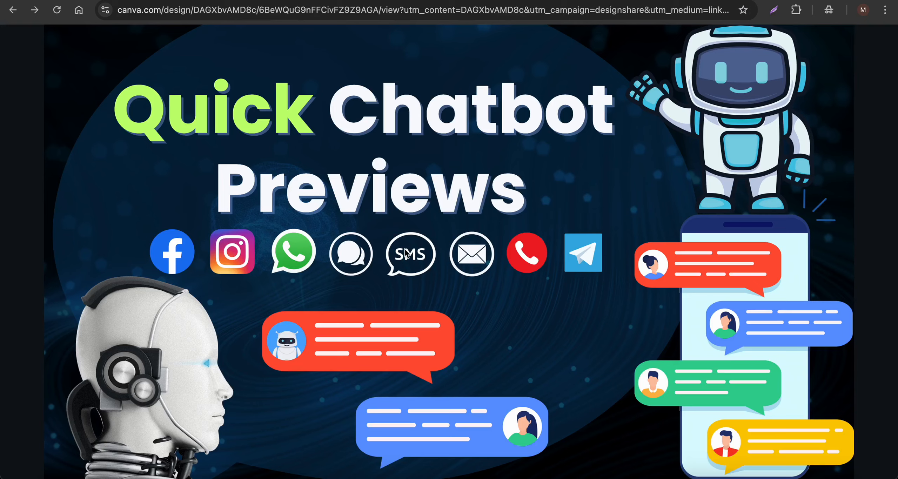